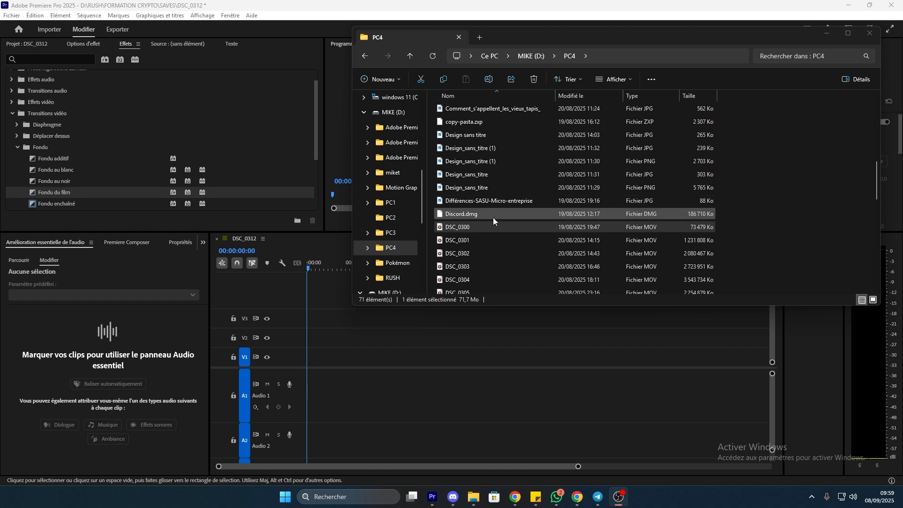
Drag DSC_0300.MOV from the PC4 folder onto the DSC_0312 sequence timeline
drag(476, 225, 306, 374)
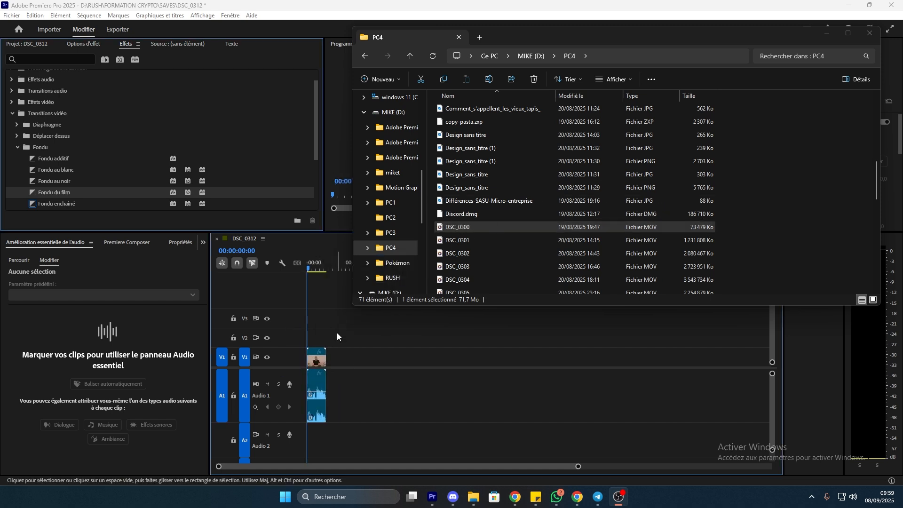
click(337, 332)
click(323, 270)
Select the DSC_0300 clip and show its Dialogue audio settings in Essential Sound
drag(578, 466, 452, 414)
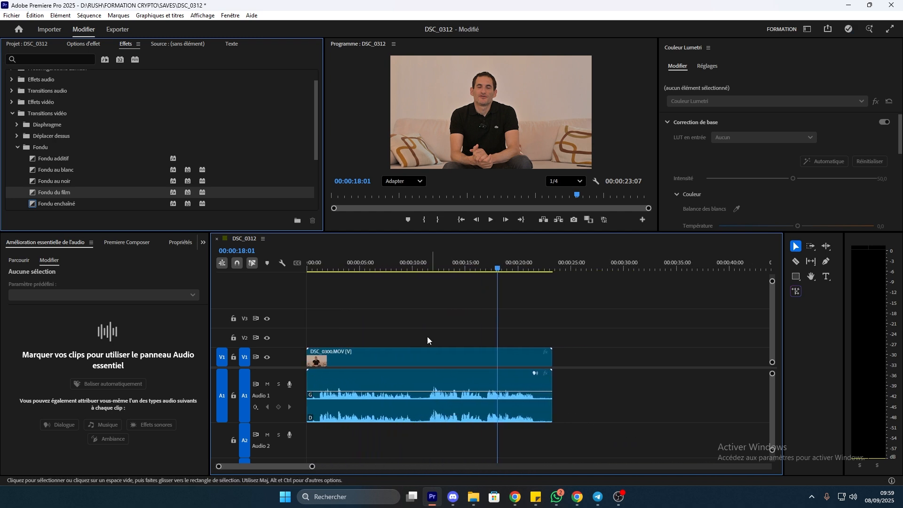
drag(417, 262, 273, 263)
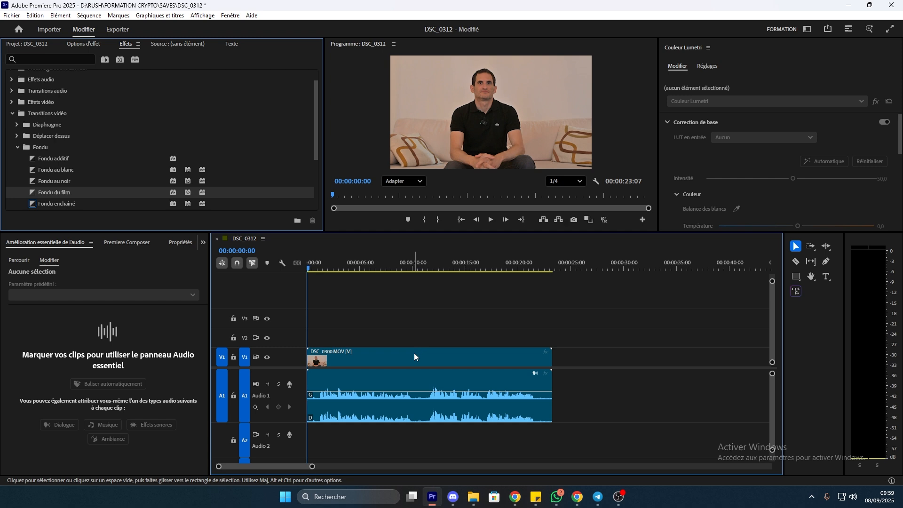
click(492, 359)
click(520, 320)
click(468, 365)
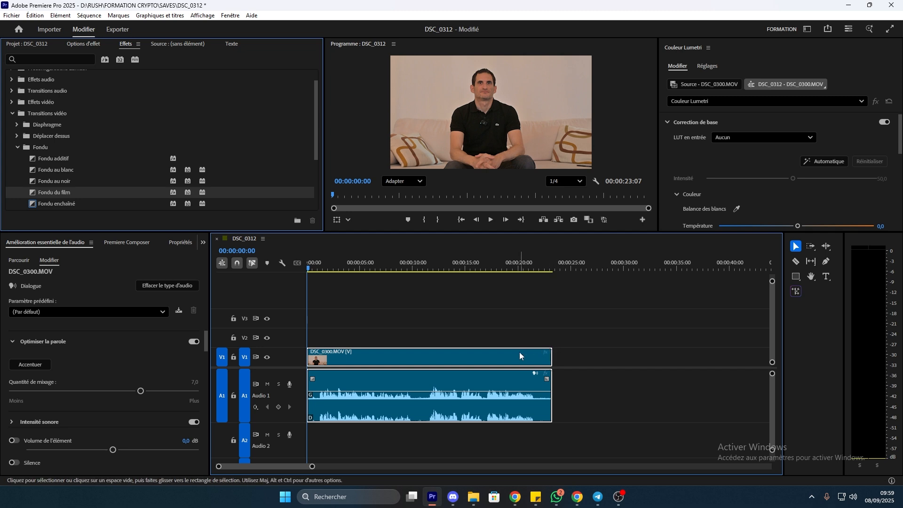
click(535, 374)
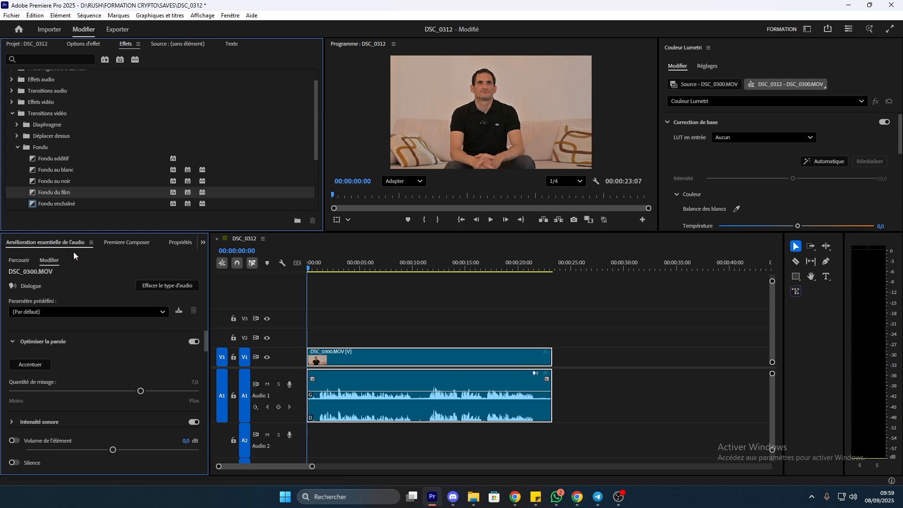
Enhance the DSC_0300 dialogue speech at mix amount 7.0 and scrub the sequence to hear it
click(32, 364)
click(196, 383)
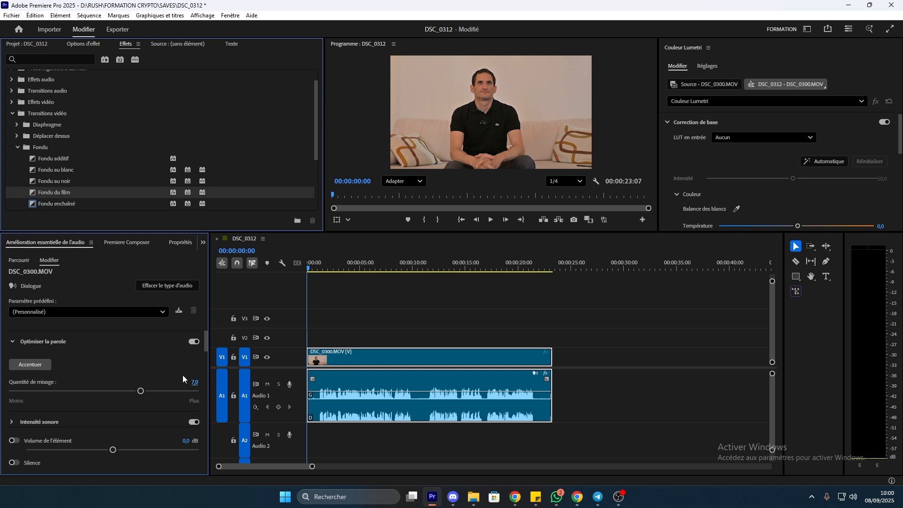
drag(342, 267, 378, 330)
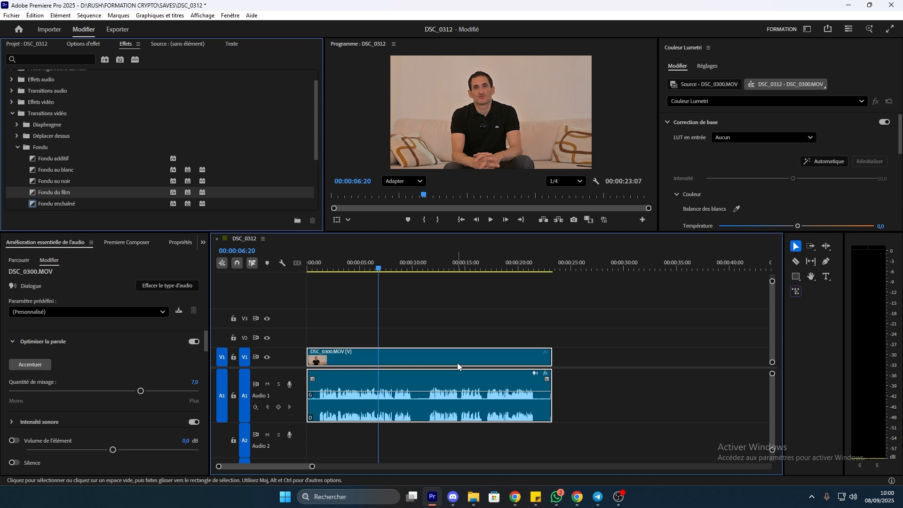
mouse_move(458, 366)
click(120, 29)
click(248, 73)
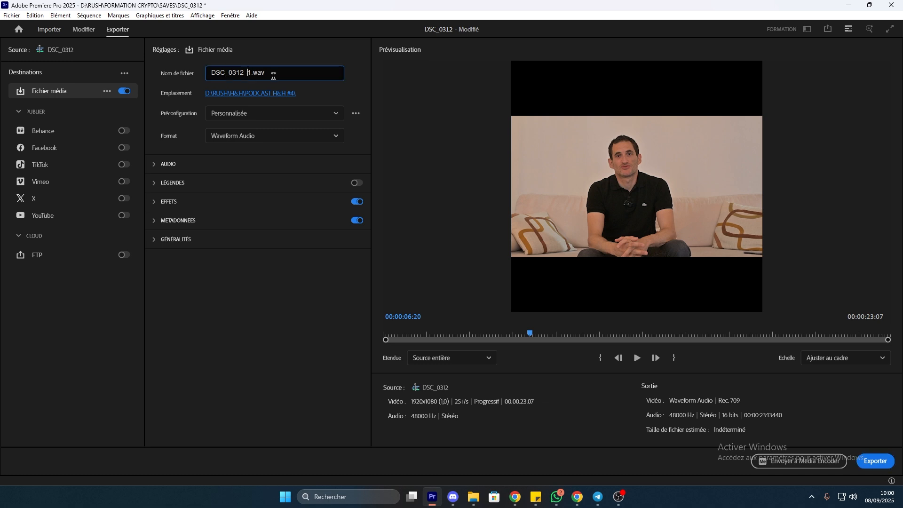
key(BackSpace)
key(BackSpace)
key(BackSpace)
text(0)
click(84, 31)
drag(376, 266, 320, 264)
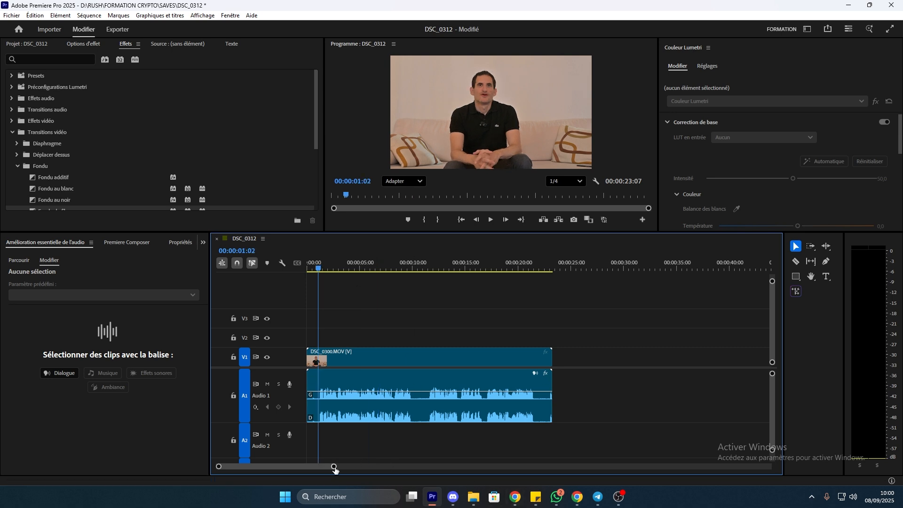
drag(334, 467, 254, 466)
key(ctrl+k)
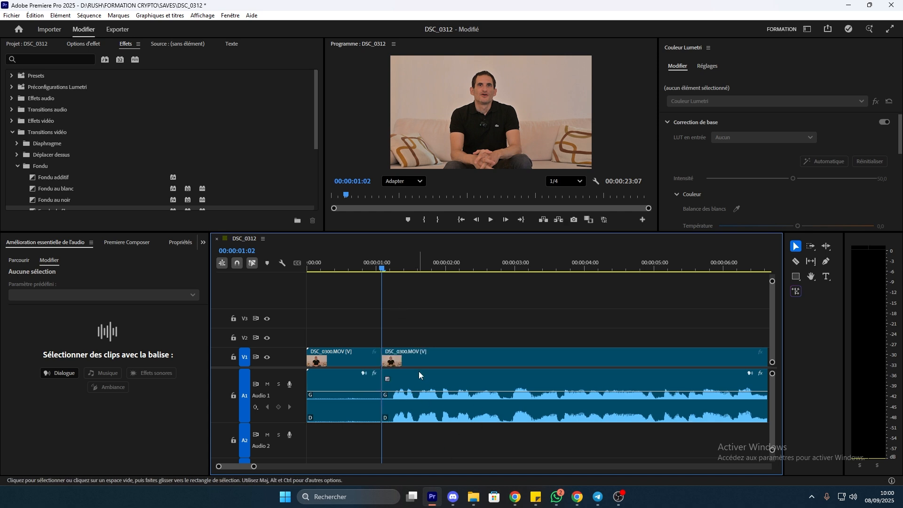
key(ctrl+z)
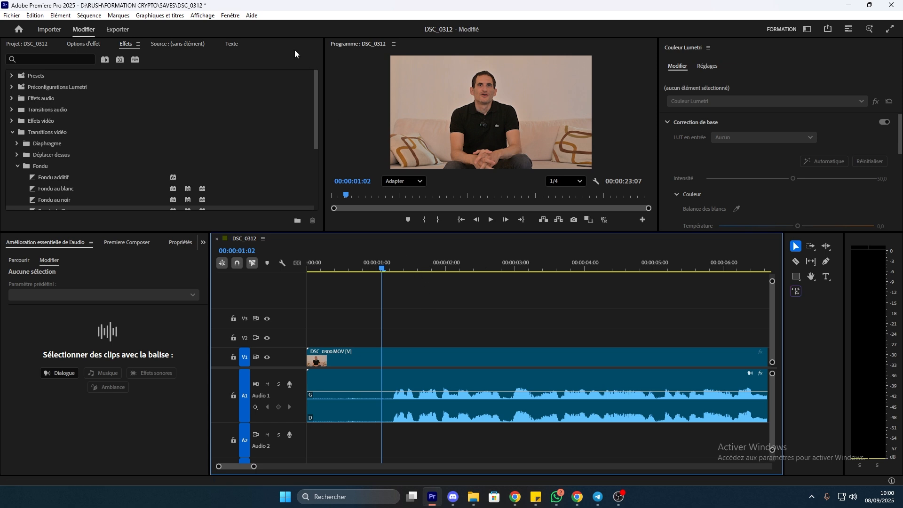
Export the sequence audio as DSC_0300.wav into the PODCAST H&H #4 folder
click(123, 30)
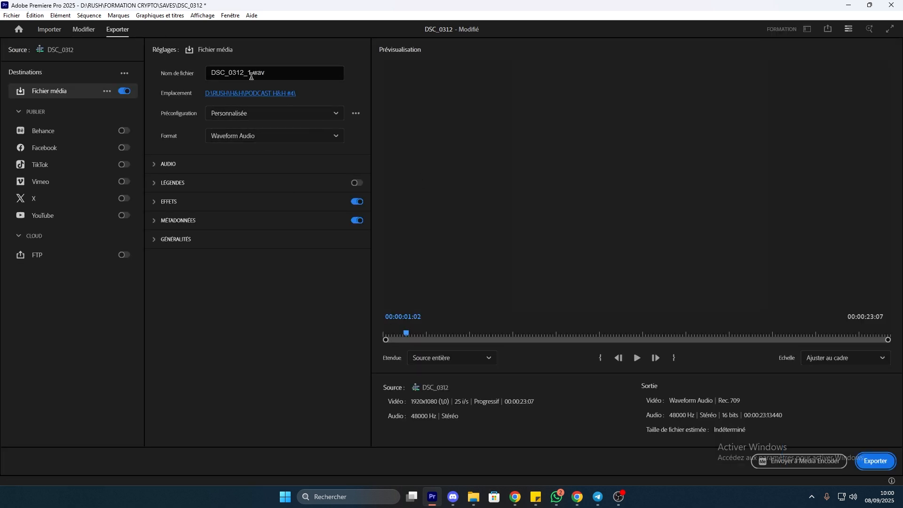
key(BackSpace)
key(BackSpace)
key(BackSpace)
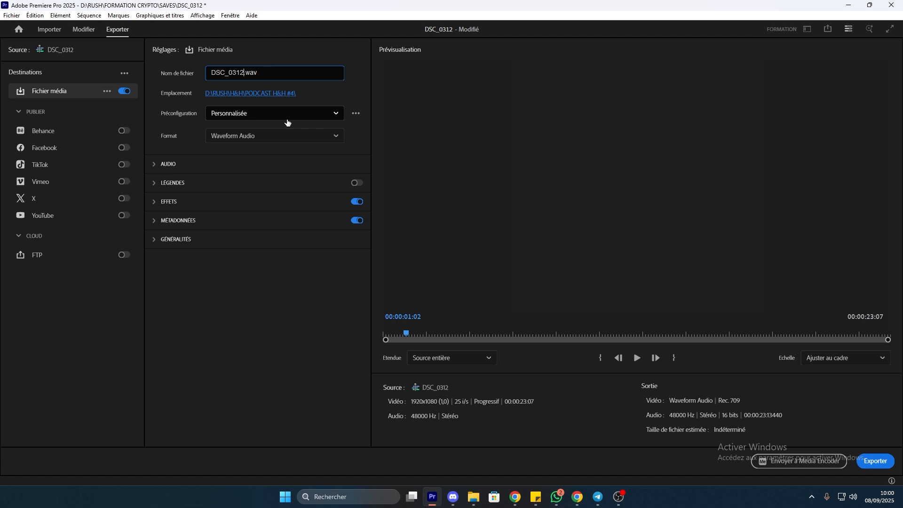
key(BackSpace)
text(00)
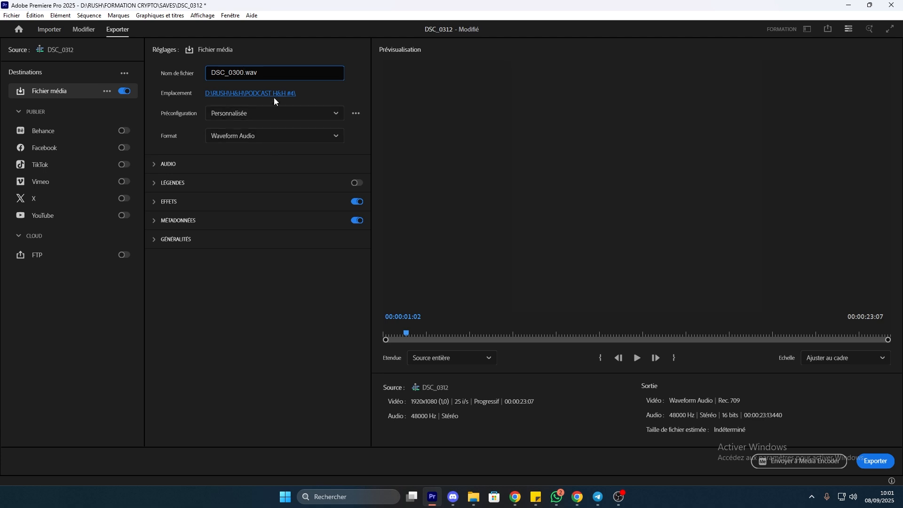
click(870, 460)
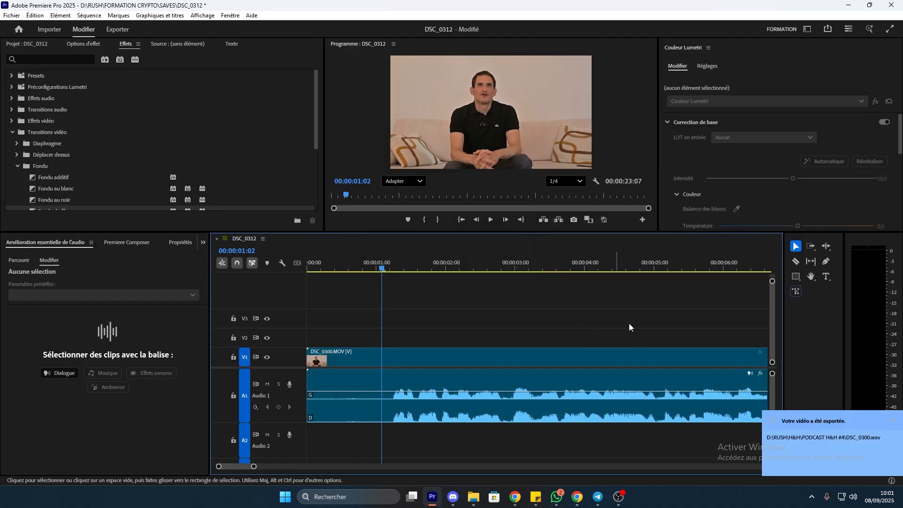
click(826, 441)
click(465, 55)
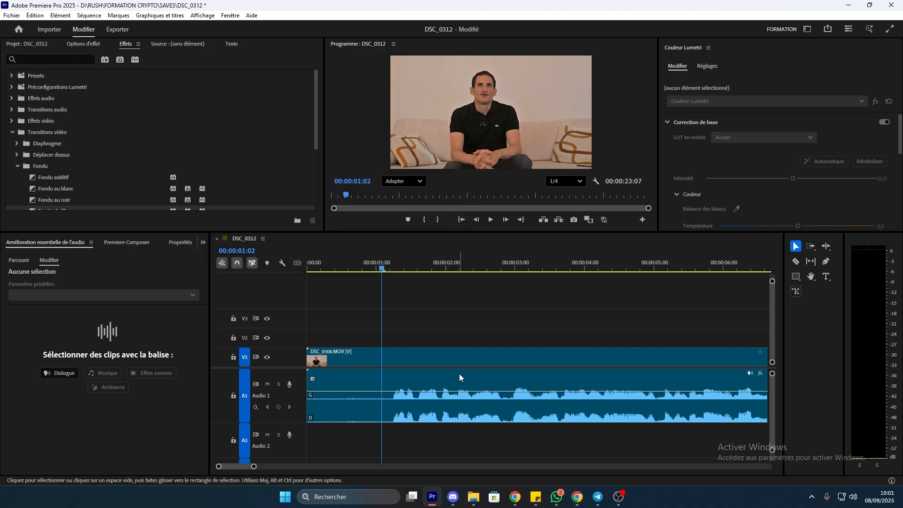
Drag DSC_0300.wav from the PODCAST H&H #4 folder onto Audio 1, replacing the original audio
mouse_move(473, 497)
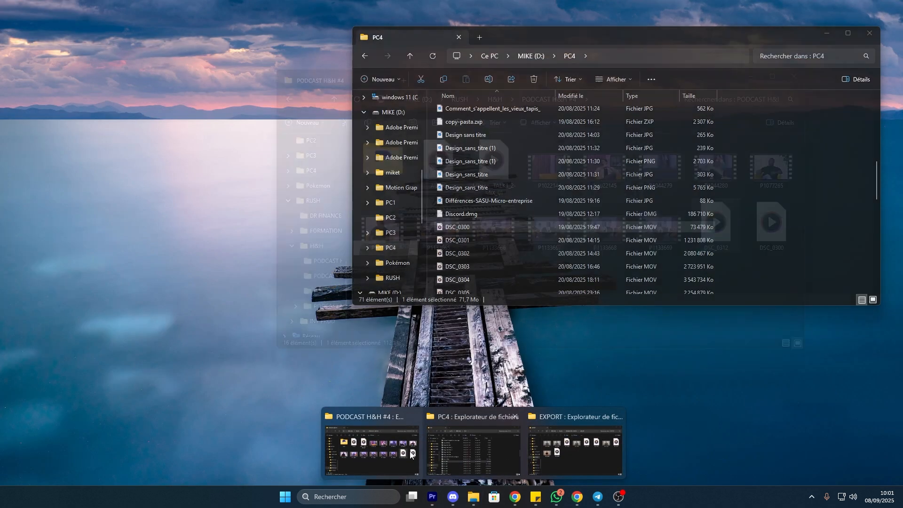
click(371, 450)
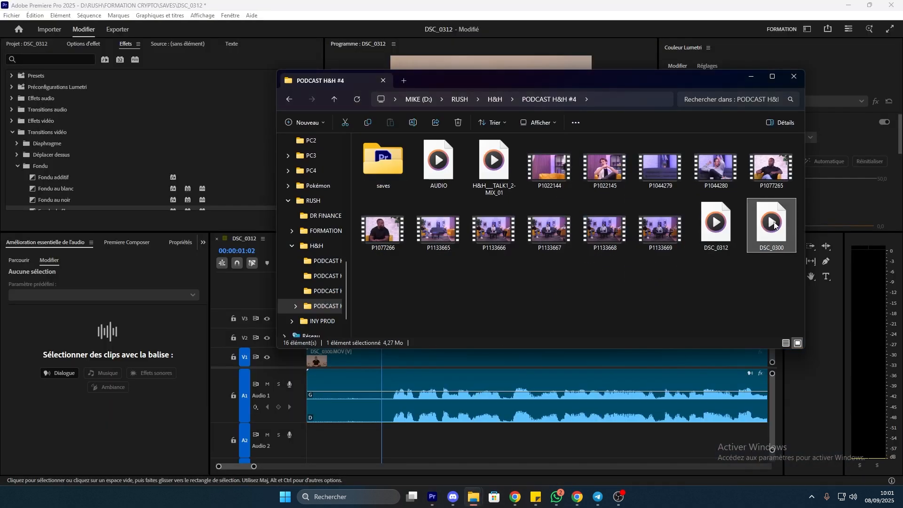
drag(775, 227, 307, 439)
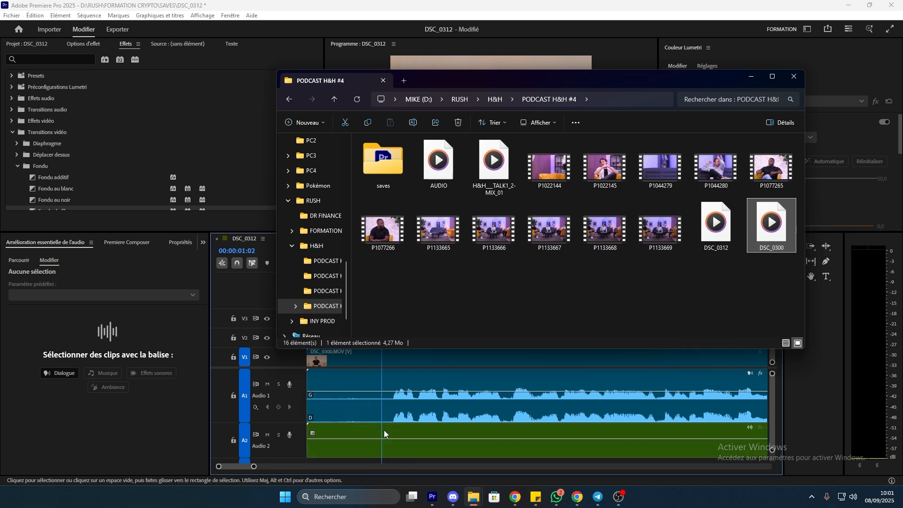
drag(461, 430, 457, 404)
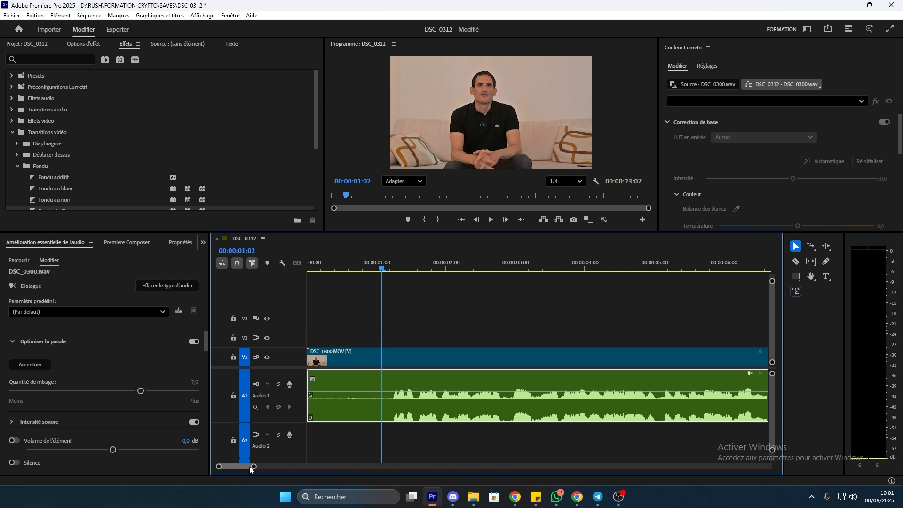
Link the DSC_0300 video clip with the DSC_0300.wav audio on Audio 1
drag(249, 467, 325, 467)
right_click(413, 397)
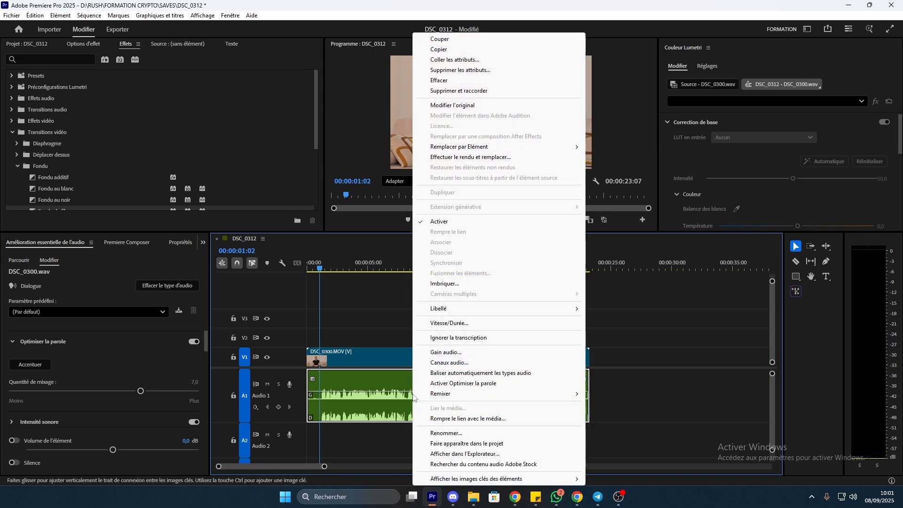
click(389, 445)
click(381, 400)
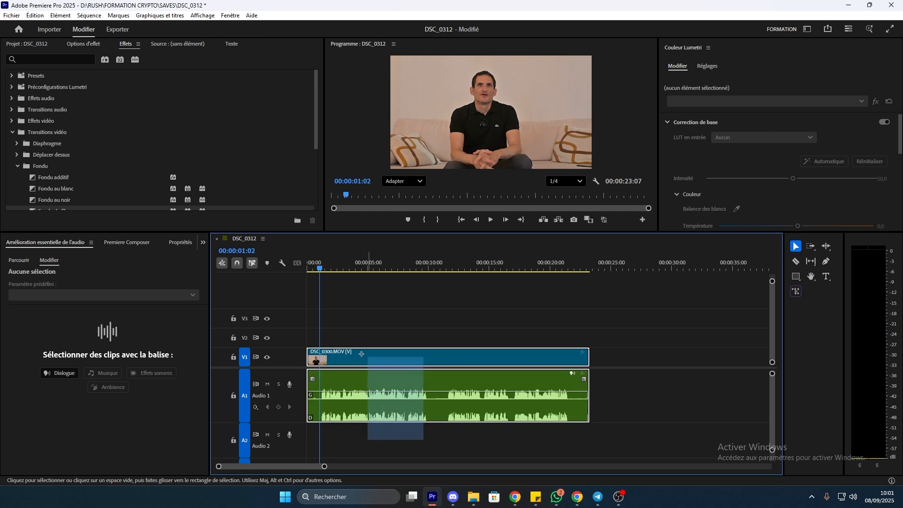
right_click(398, 364)
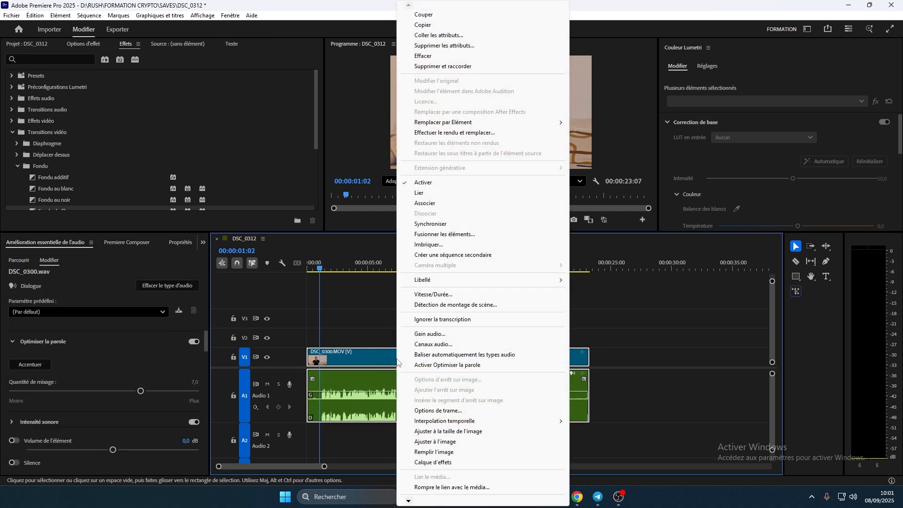
click(447, 197)
click(449, 332)
Give the linked DSC_0300 video and audio clips the Violet label
click(433, 267)
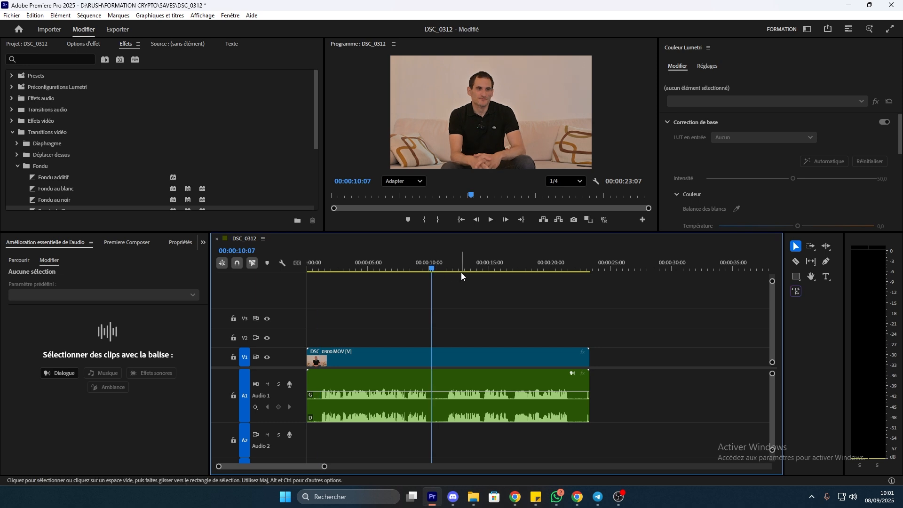
click(445, 409)
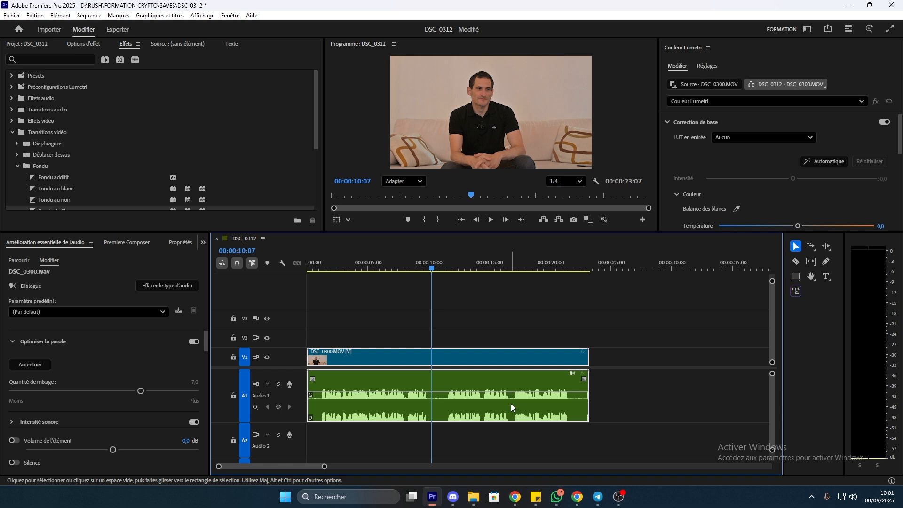
right_click(511, 404)
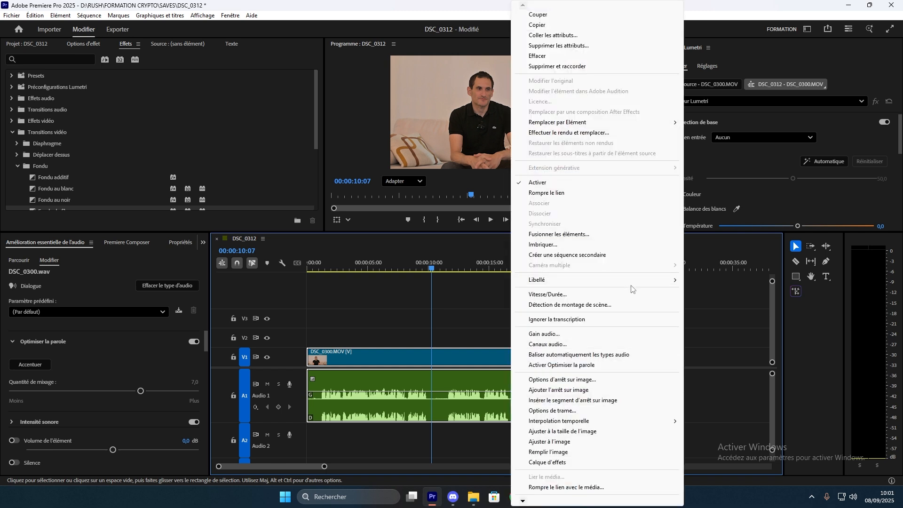
mouse_move(640, 281)
click(724, 296)
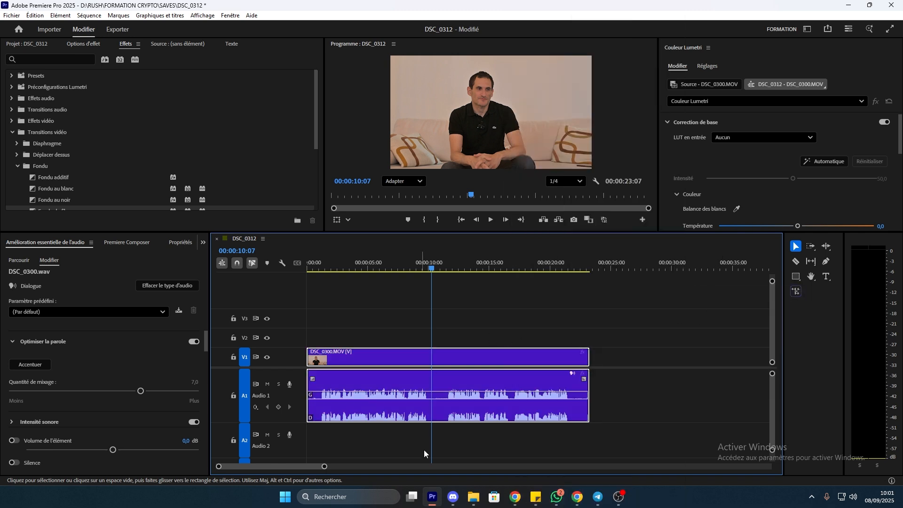
drag(327, 469, 308, 436)
drag(424, 260, 281, 280)
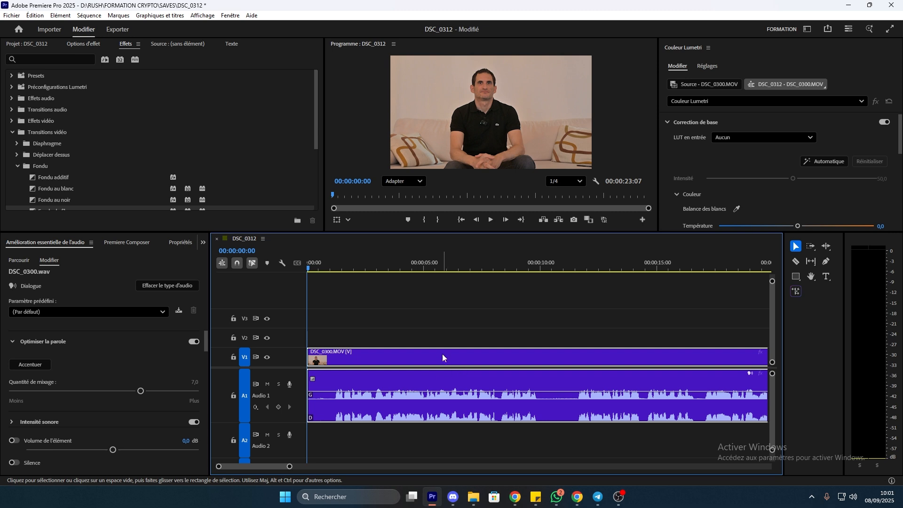
Launch the AutoCut extension from Fenêtre > Extensions
click(230, 15)
mouse_move(272, 56)
click(404, 51)
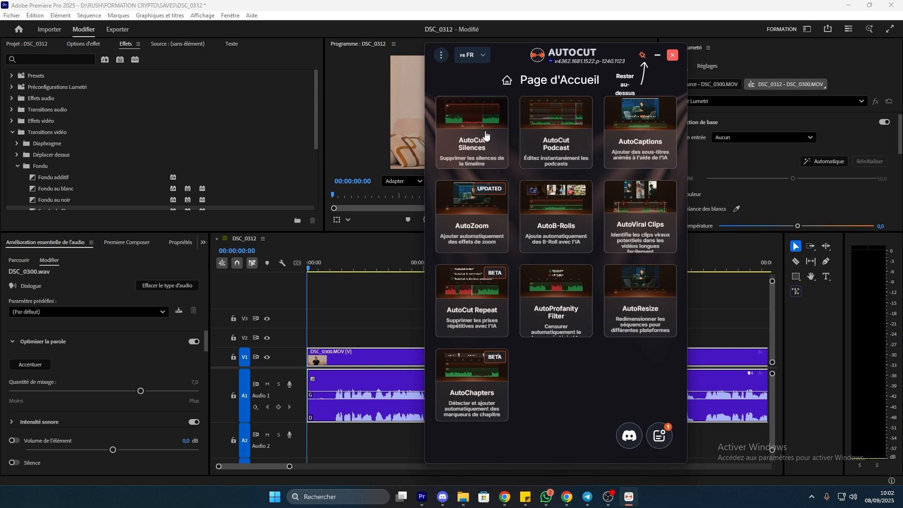
Start AutoCut Silences on the entire sequence and validate the sections
click(494, 171)
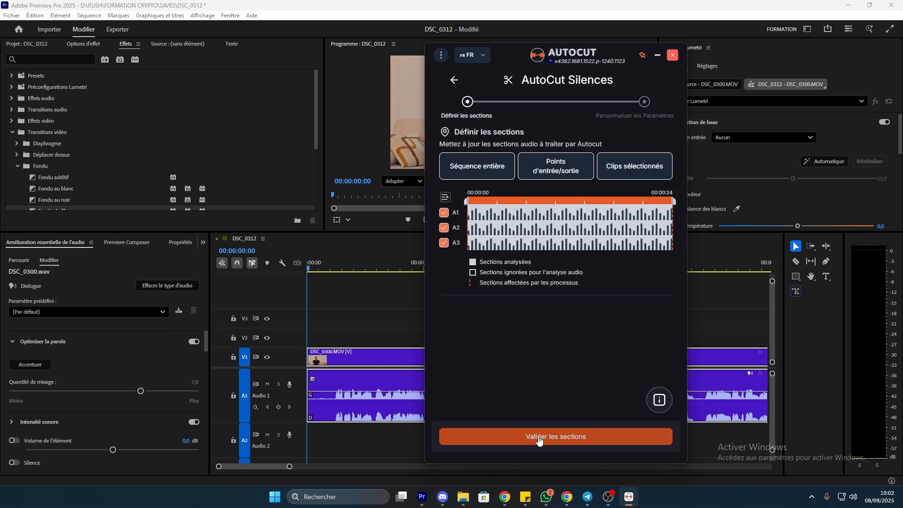
click(477, 171)
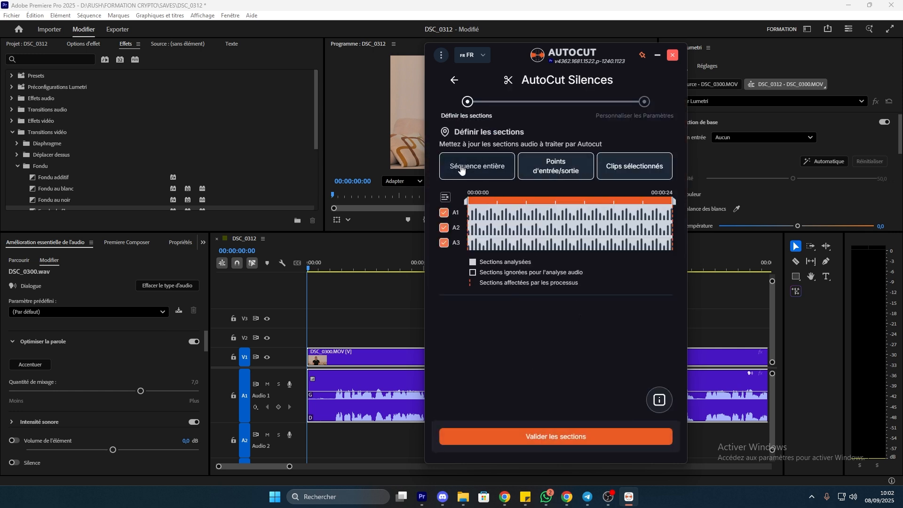
click(541, 437)
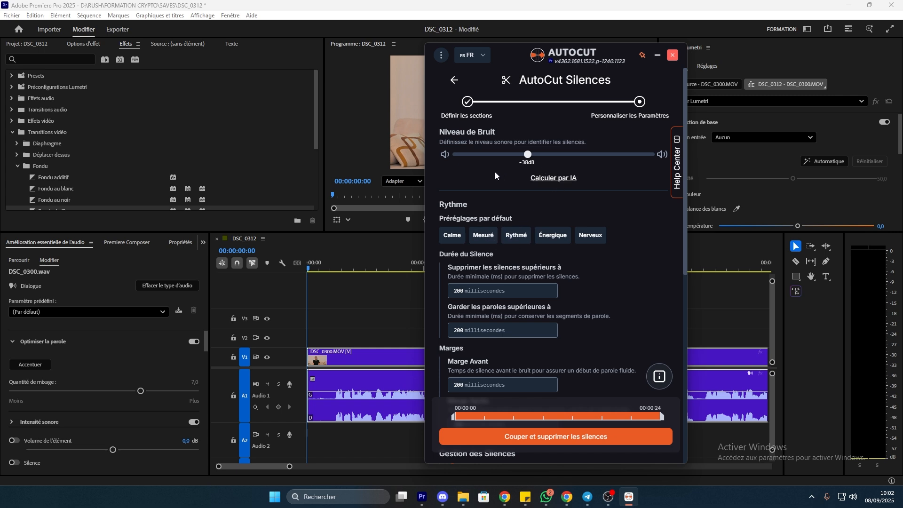
Let AI calculate the noise level, then adjust it to about -39 dB
scroll(541, 199, down, 4)
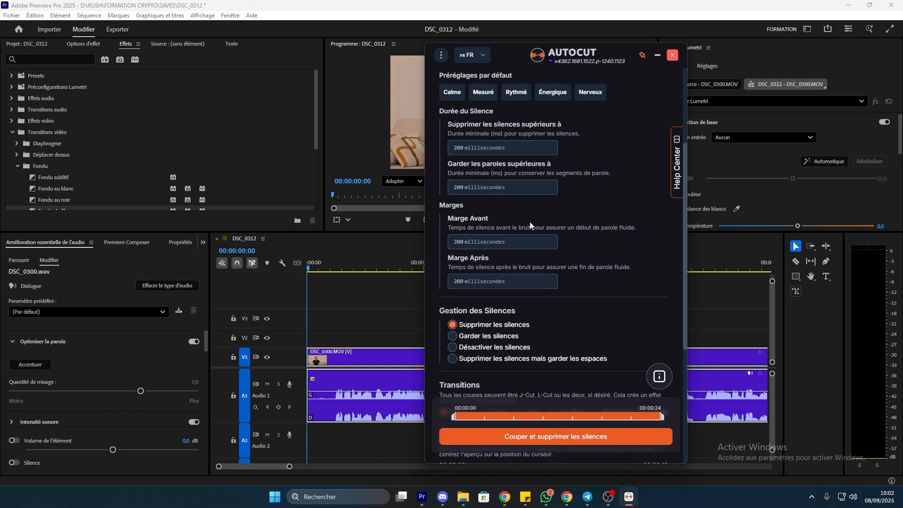
scroll(564, 169, up, 5)
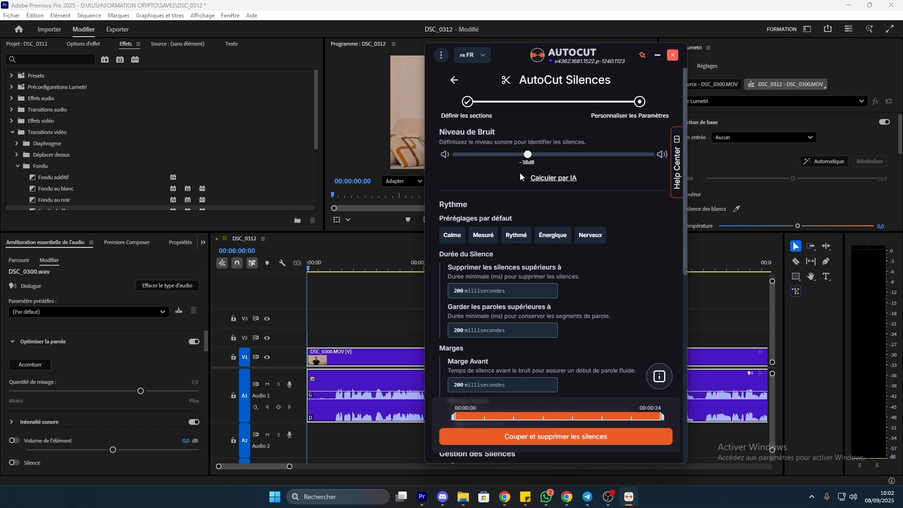
click(554, 181)
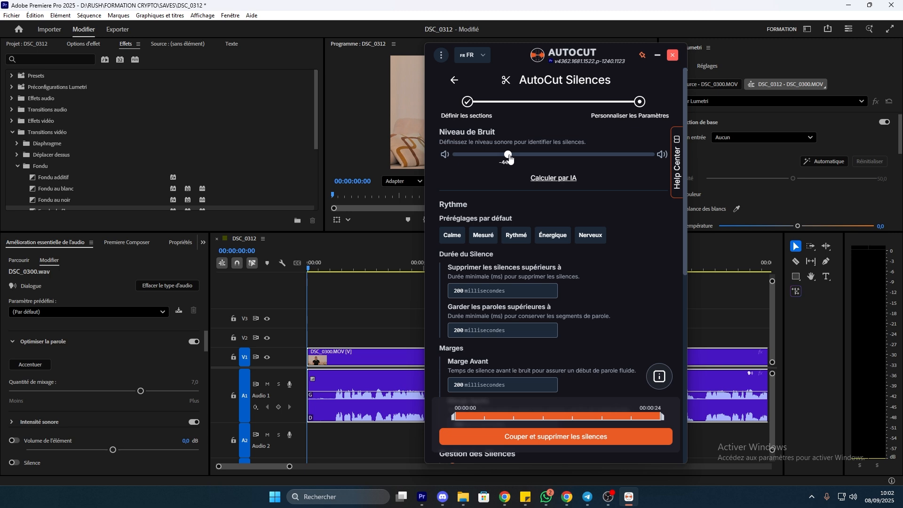
drag(509, 159, 525, 168)
Choose the Rythmé preset with 200 ms durations and cut out the silences
scroll(523, 246, down, 3)
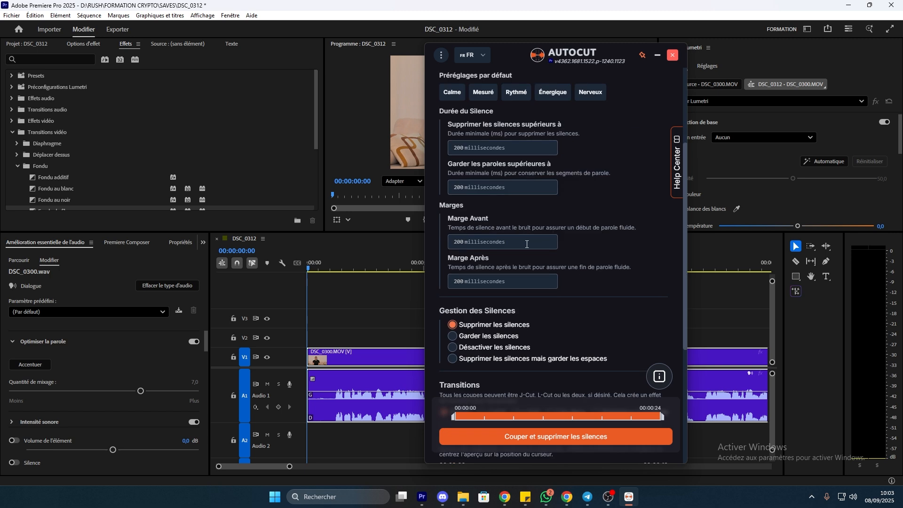
click(517, 95)
scroll(521, 144, up, 3)
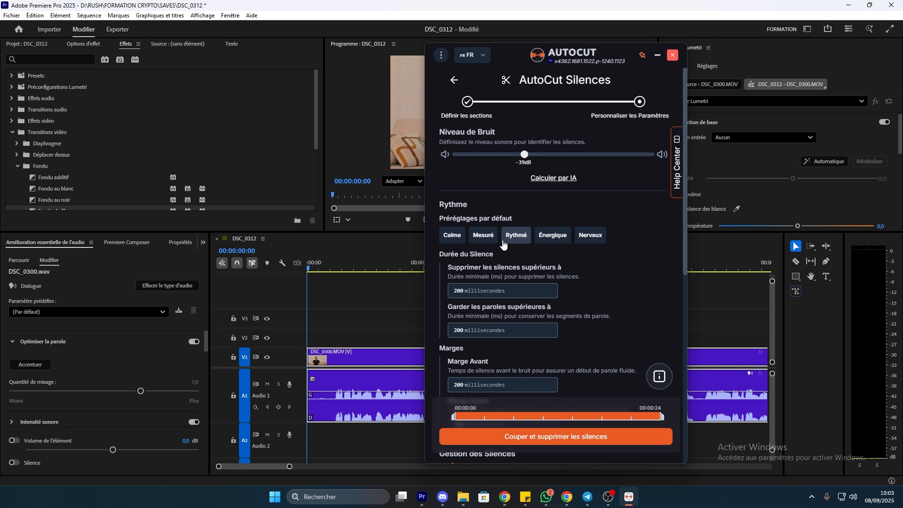
click(487, 242)
scroll(536, 226, down, 3)
scroll(544, 218, up, 3)
click(516, 235)
scroll(518, 235, down, 3)
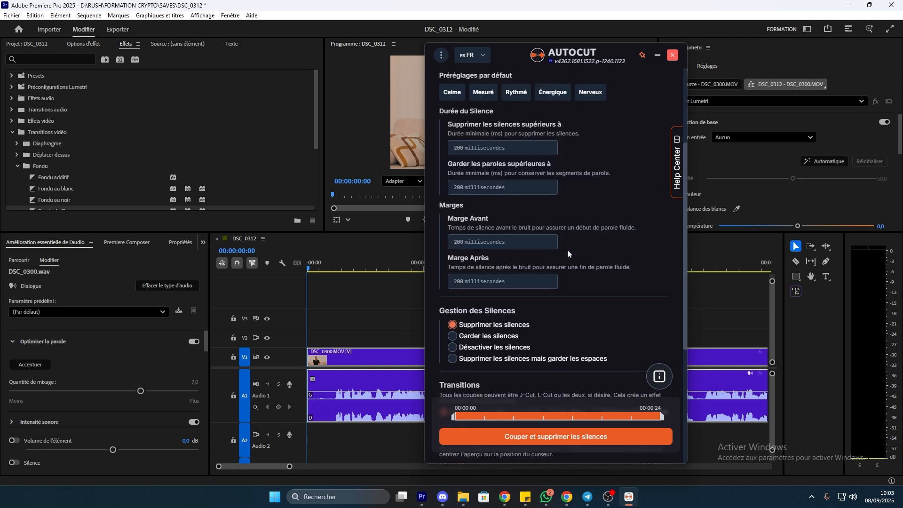
click(552, 438)
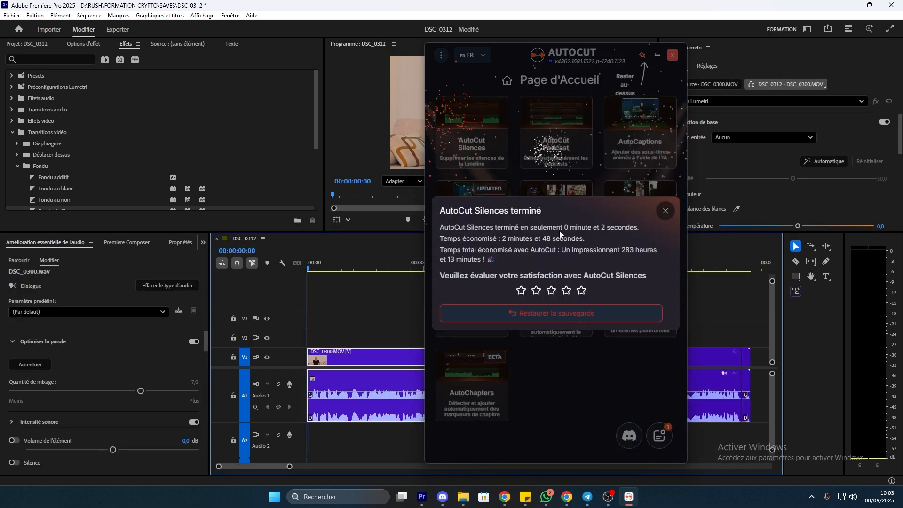
Close the AutoCut completion notice and return the playhead to 00:00:00:00
click(665, 211)
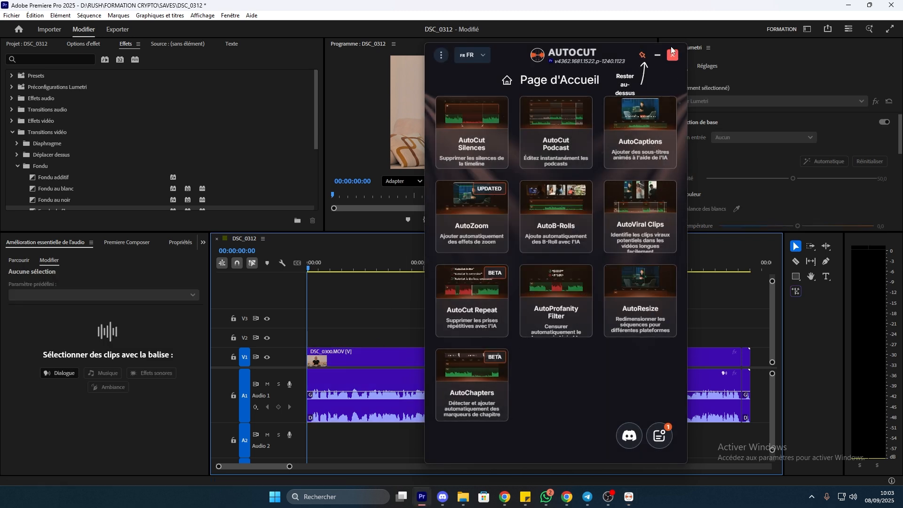
click(656, 55)
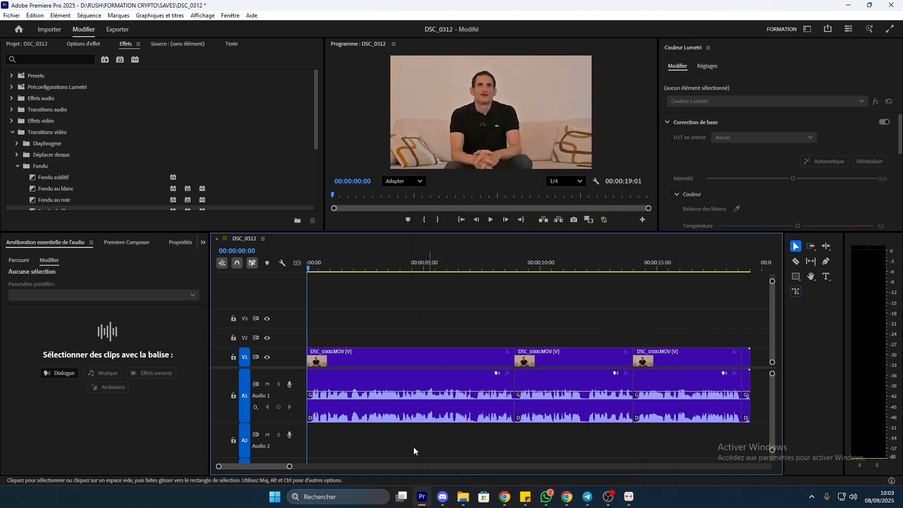
mouse_move(294, 466)
mouse_down()
mouse_move(400, 467)
mouse_move(298, 467)
mouse_up()
drag(351, 434, 347, 428)
drag(597, 266, 407, 293)
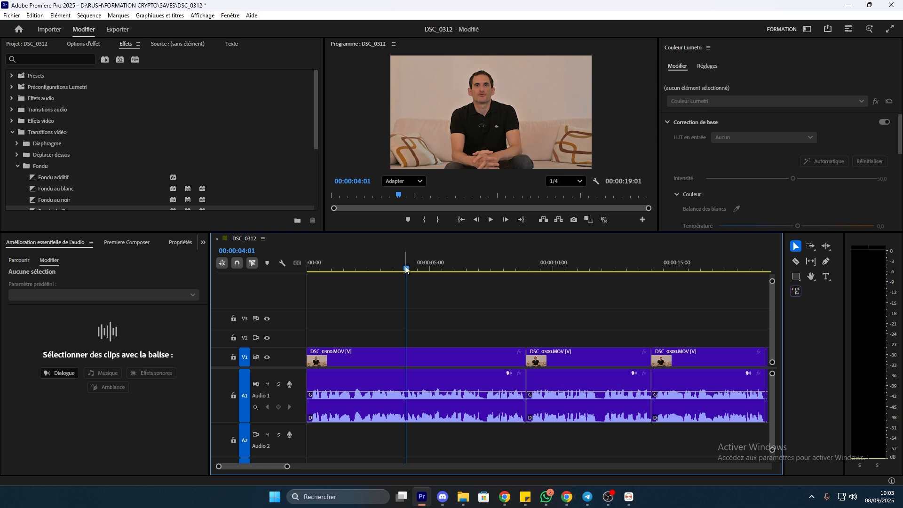
drag(407, 269, 280, 277)
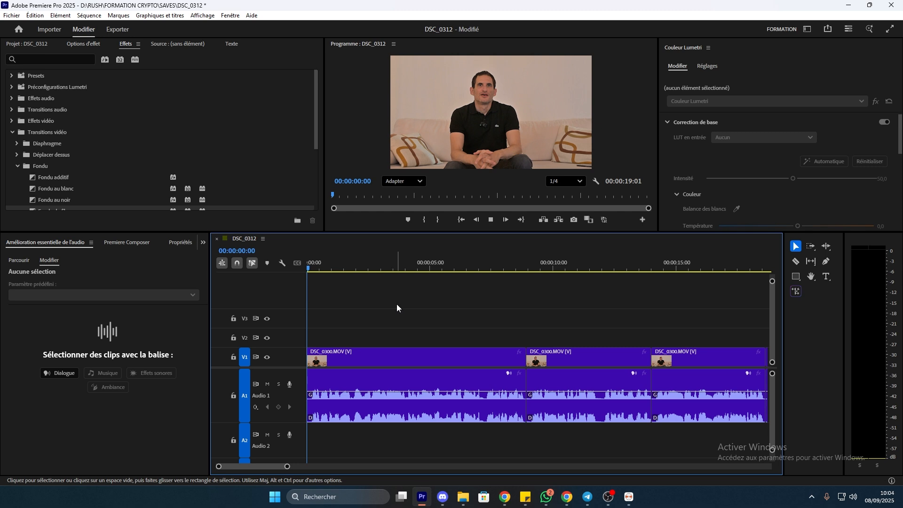
Play back the cut sequence to review the AutoCut edits
key(space)
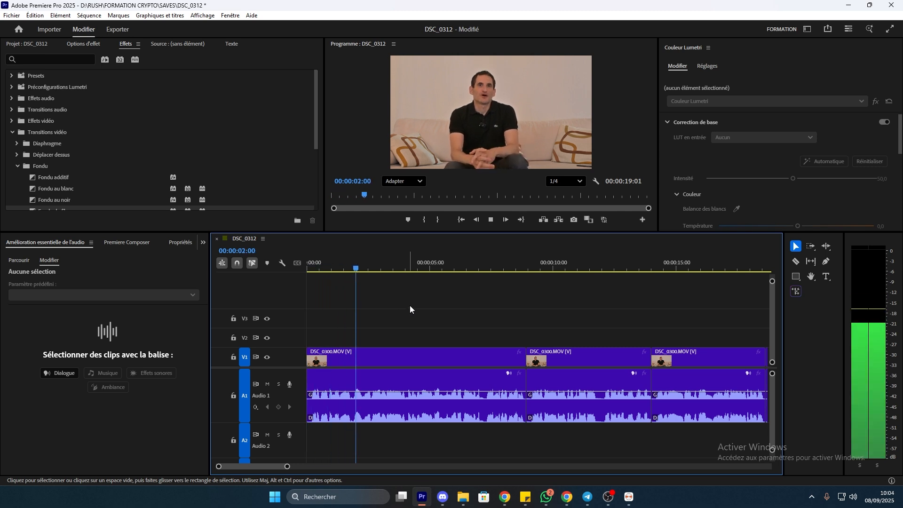
key(space)
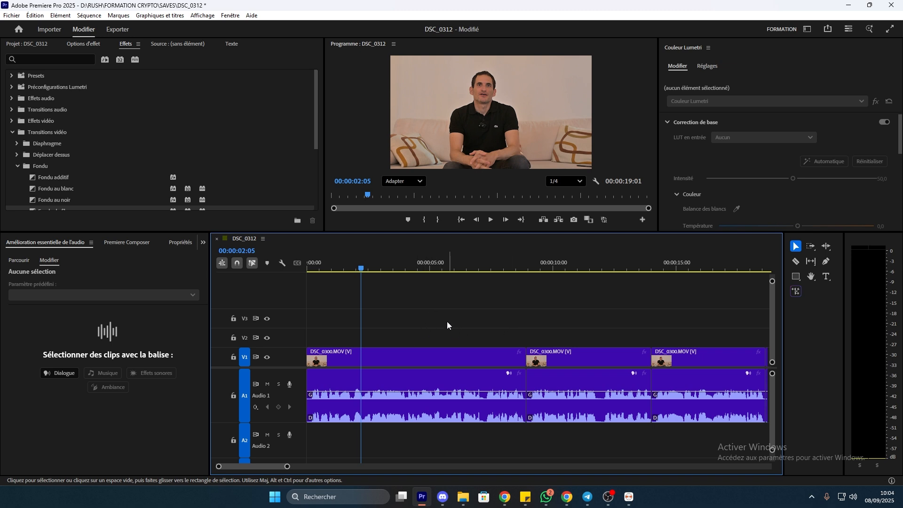
key(space)
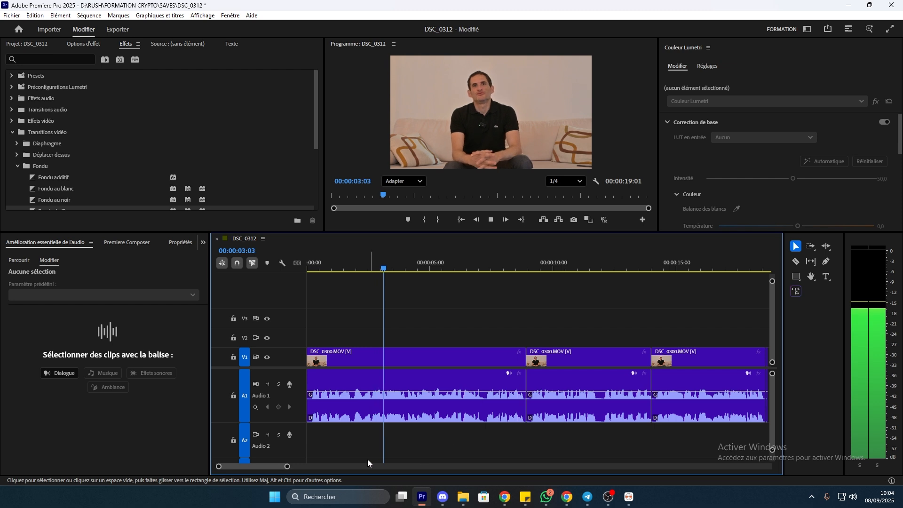
key(space)
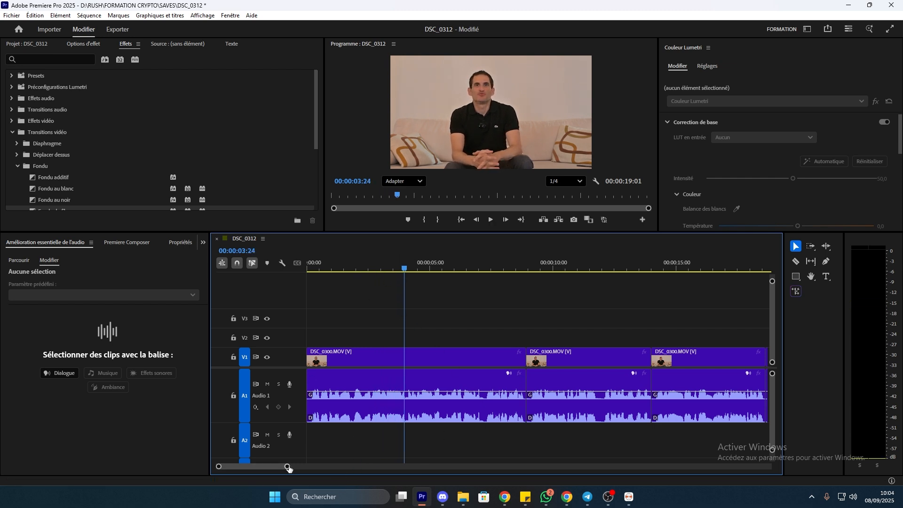
drag(289, 468, 263, 467)
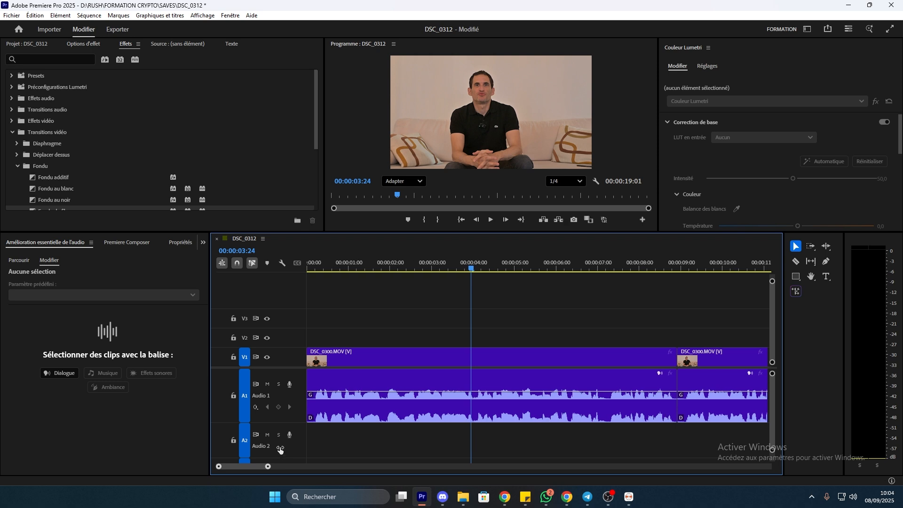
key(equal)
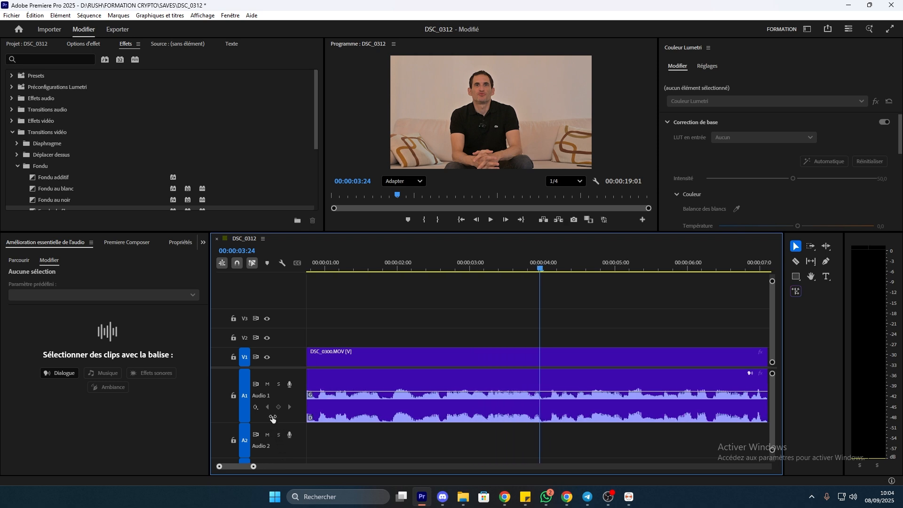
click(391, 272)
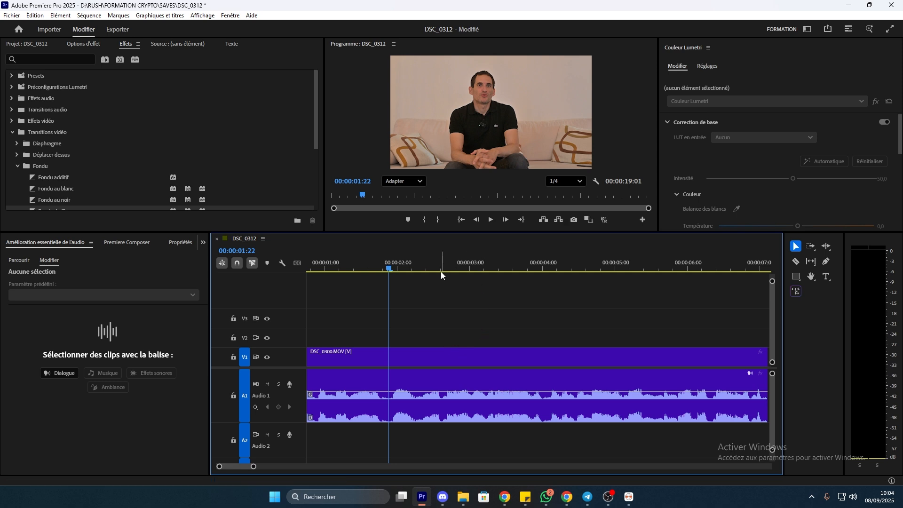
click(452, 267)
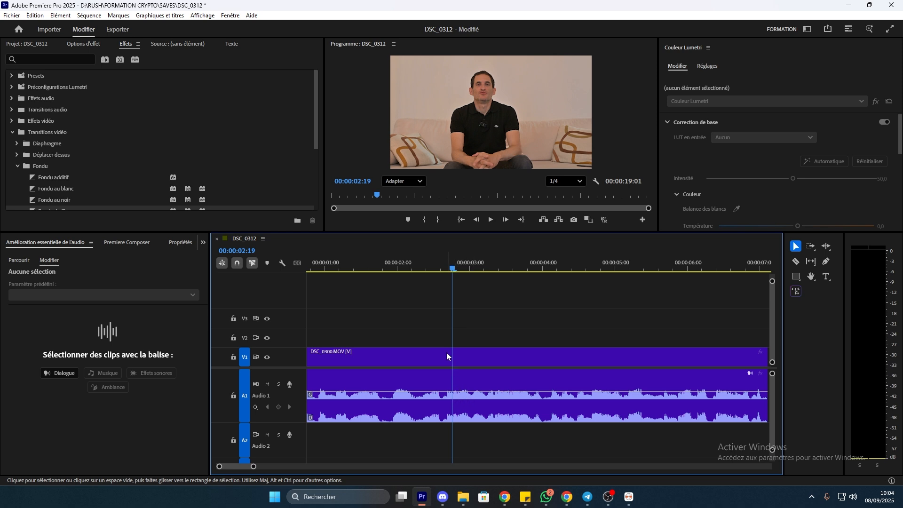
click(392, 269)
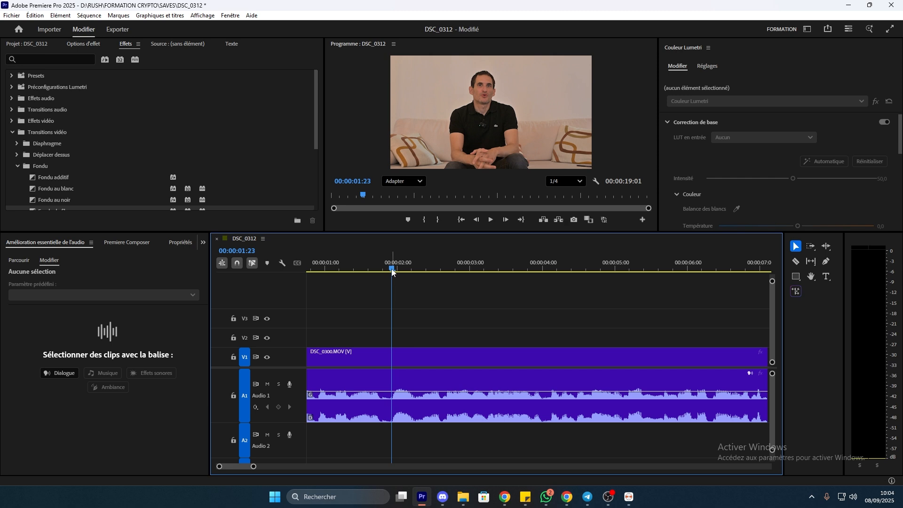
drag(428, 268, 424, 286)
drag(253, 467, 239, 467)
click(571, 267)
drag(573, 266, 541, 337)
key(ctrl+k)
key(ctrl+k)
click(540, 349)
key(shift+Delete)
drag(499, 268, 282, 324)
key(space)
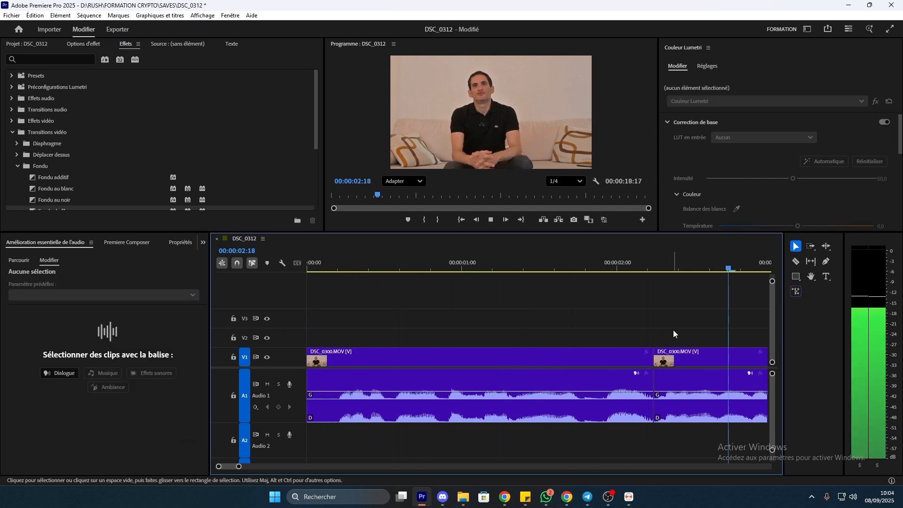
key(space)
drag(398, 266, 583, 312)
key(ctrl+z)
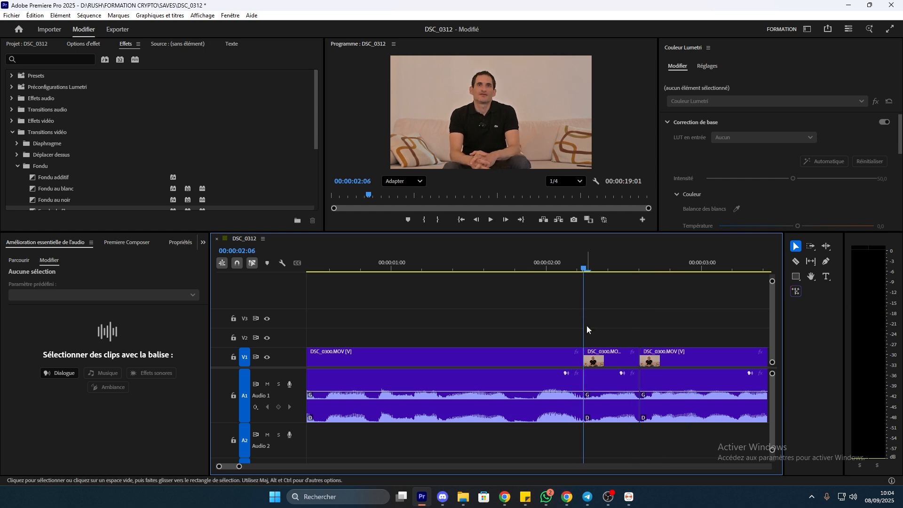
key(ctrl+z)
key(ctrl+z)
key(space)
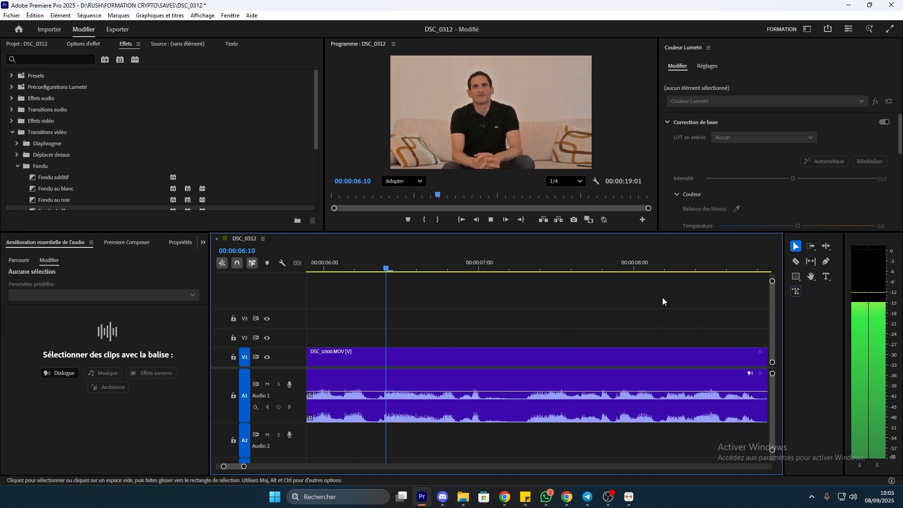
click(393, 267)
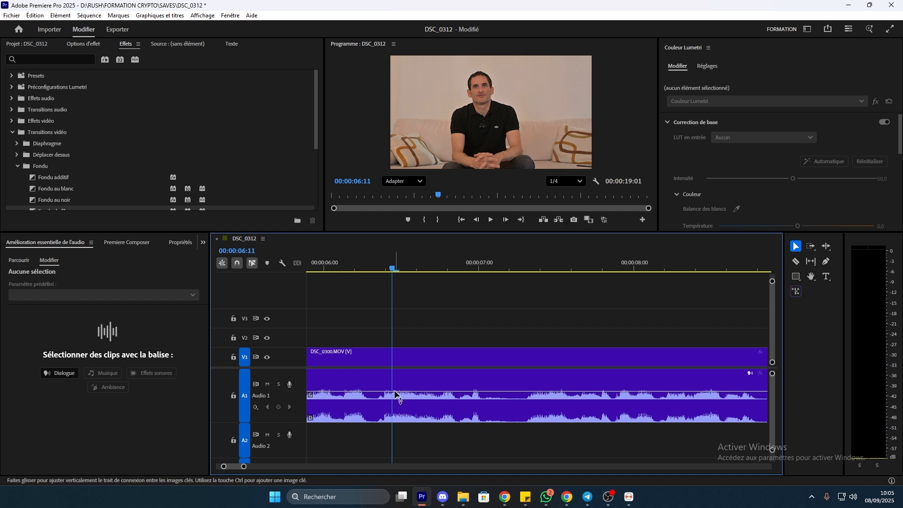
key(space)
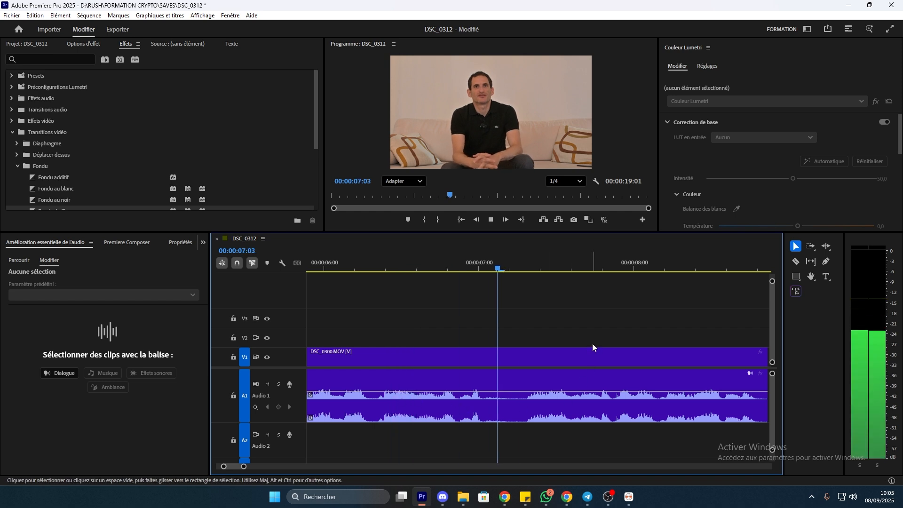
key(ctrl+k)
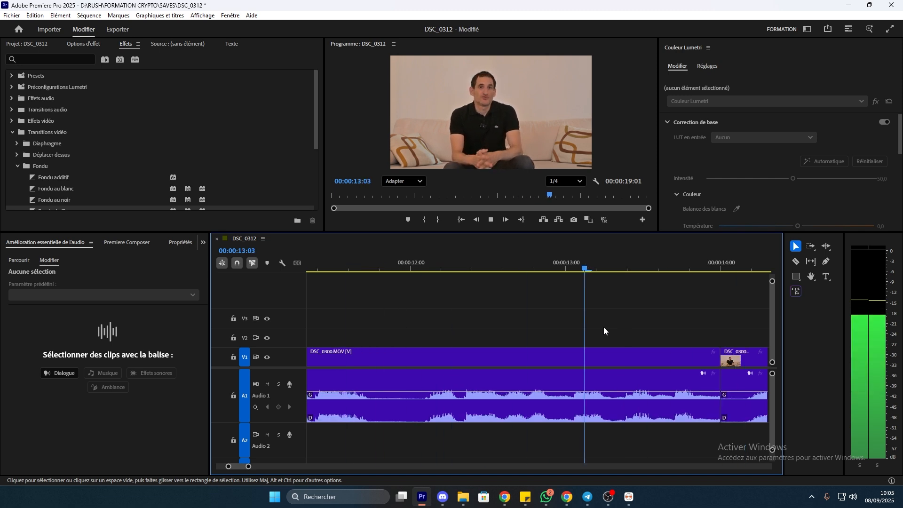
key(space)
drag(374, 269, 505, 305)
mouse_move(517, 361)
mouse_down()
mouse_move(543, 366)
mouse_move(519, 378)
mouse_move(537, 379)
mouse_move(524, 361)
mouse_up()
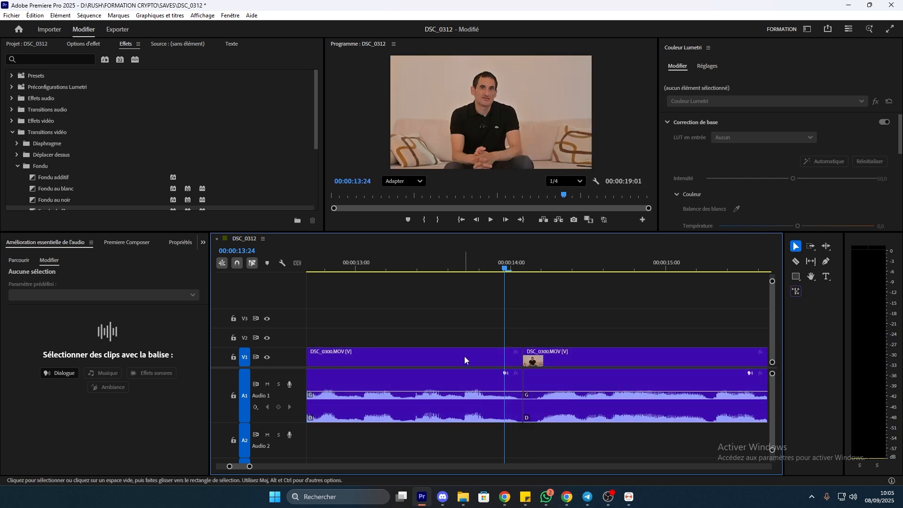
key(space)
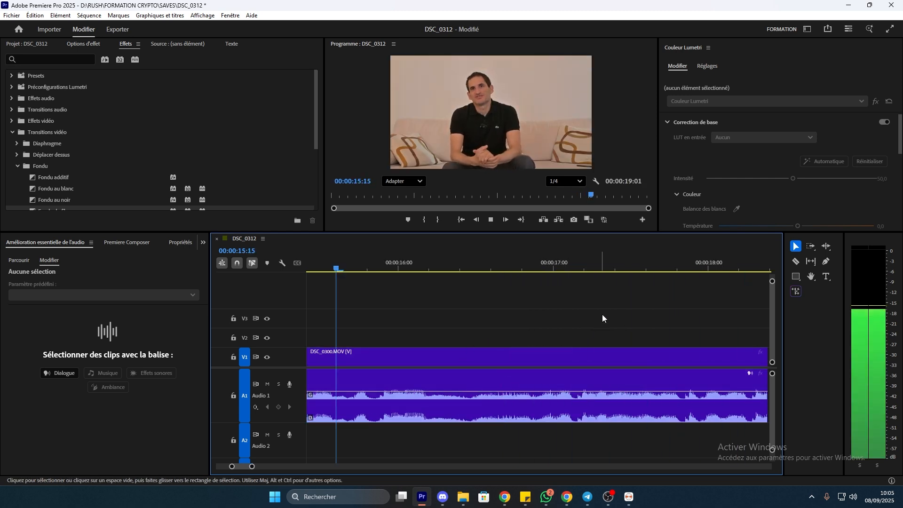
key(space)
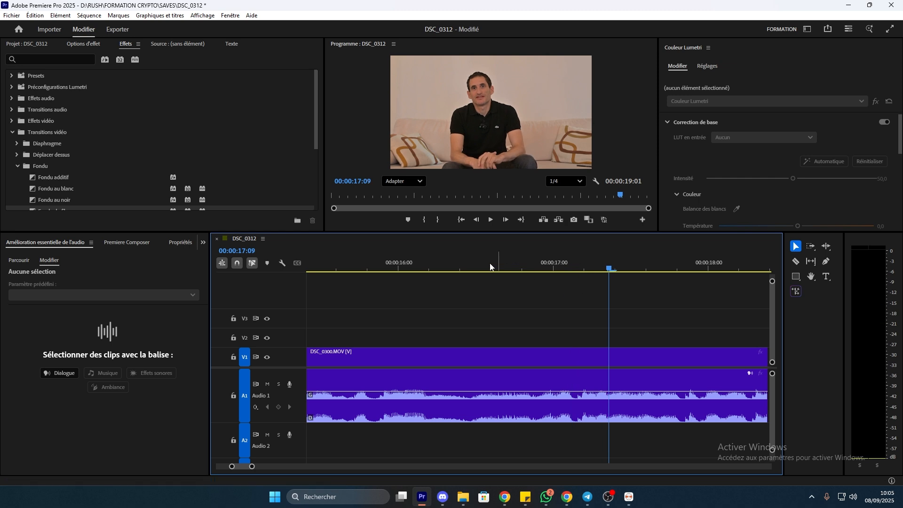
click(479, 267)
key(space)
key(space)
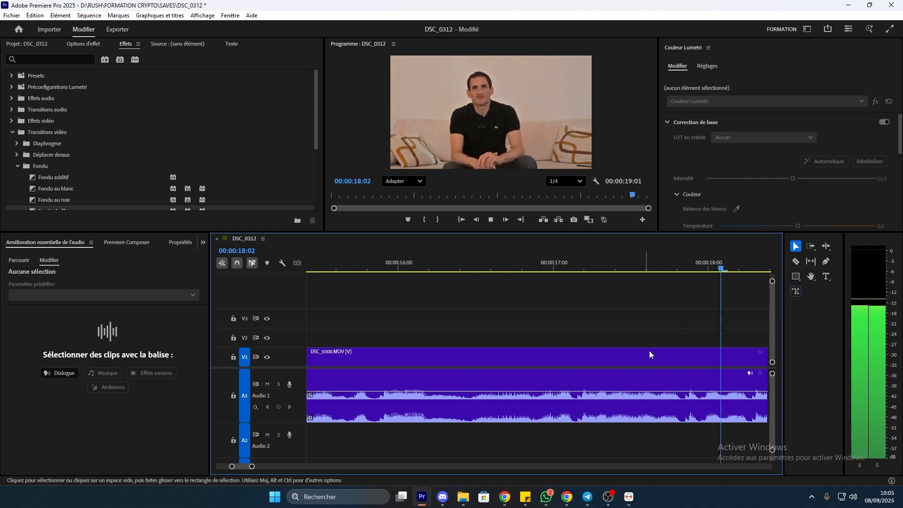
key(space)
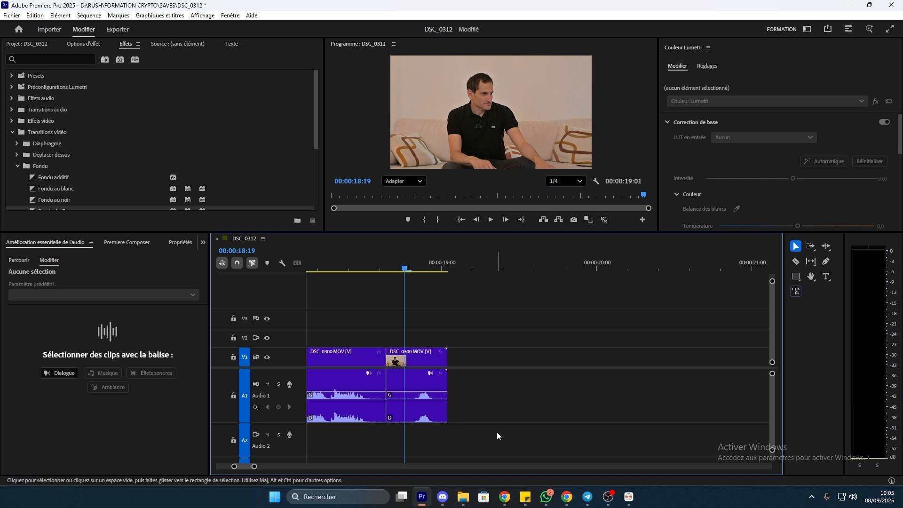
Drag DSC_0312 from the PODCAST H&H #4 Explorer folder onto Audio 1, after the DSC_0300 clips
mouse_move(463, 497)
mouse_move(434, 449)
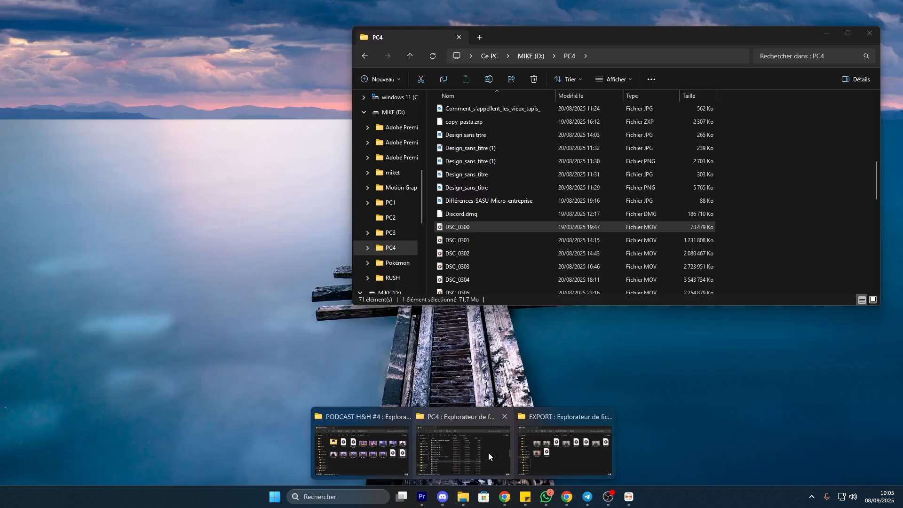
mouse_move(552, 458)
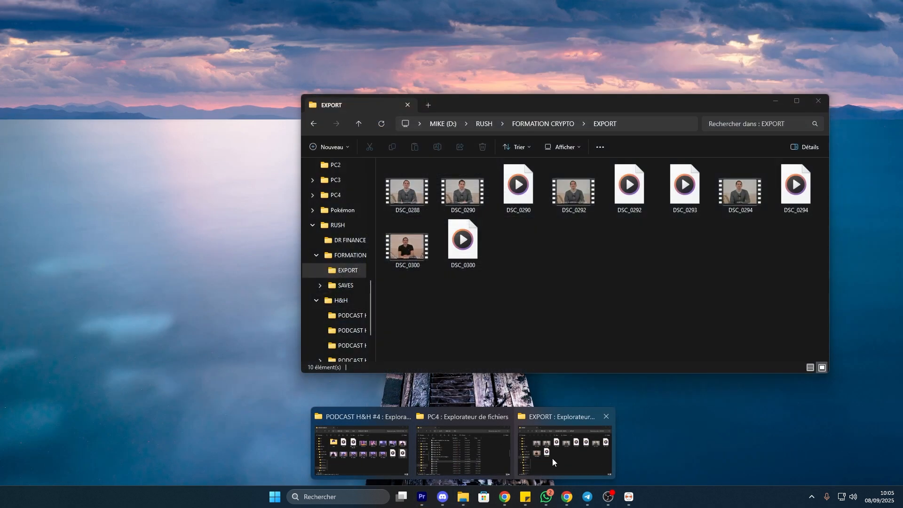
click(552, 458)
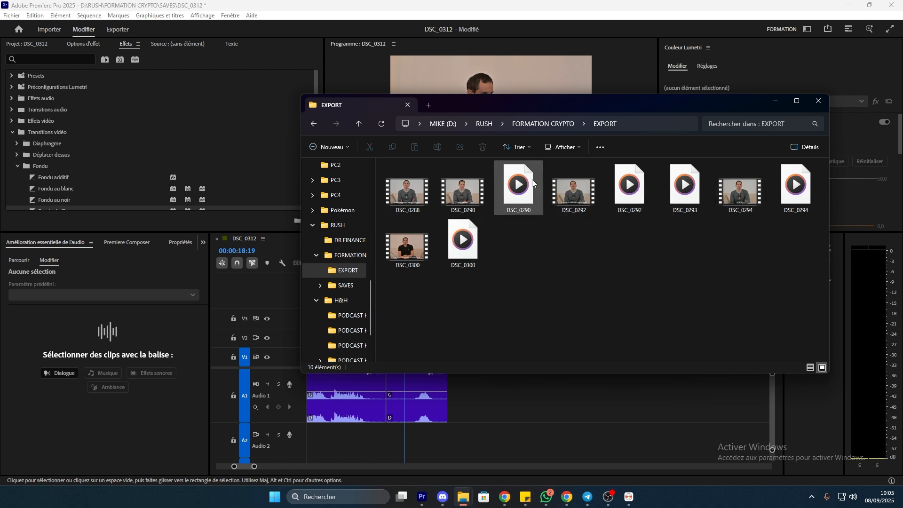
mouse_move(464, 496)
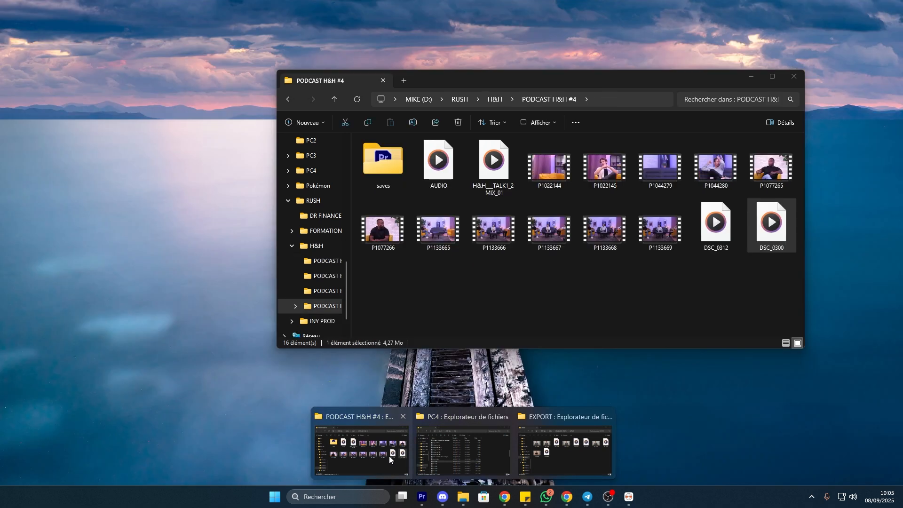
click(357, 436)
drag(718, 237, 563, 438)
click(616, 268)
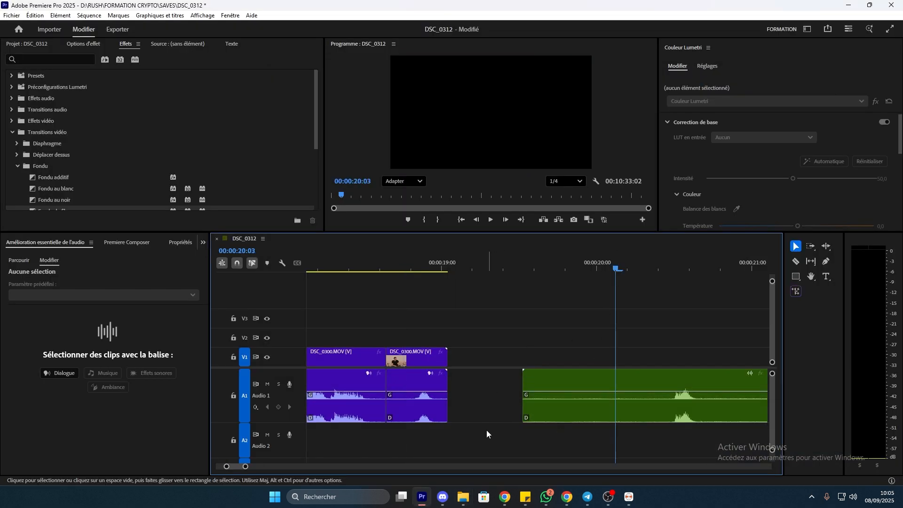
With V1 targeting off, place DSC_0312.MOV from the Project bin onto the timeline at 20:00
click(202, 243)
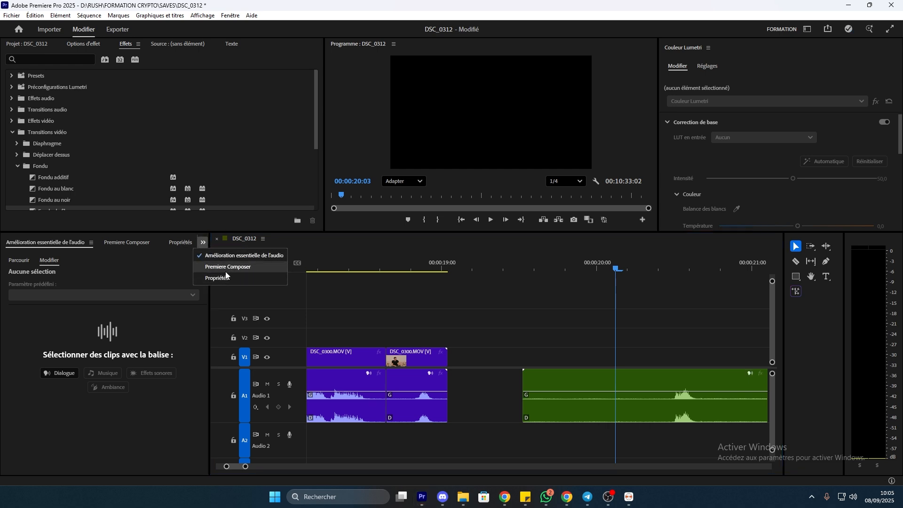
click(41, 46)
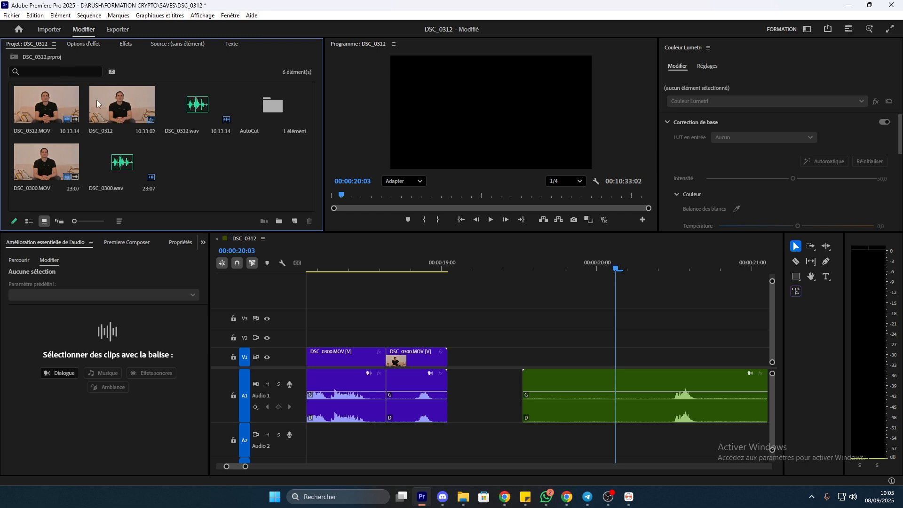
click(127, 114)
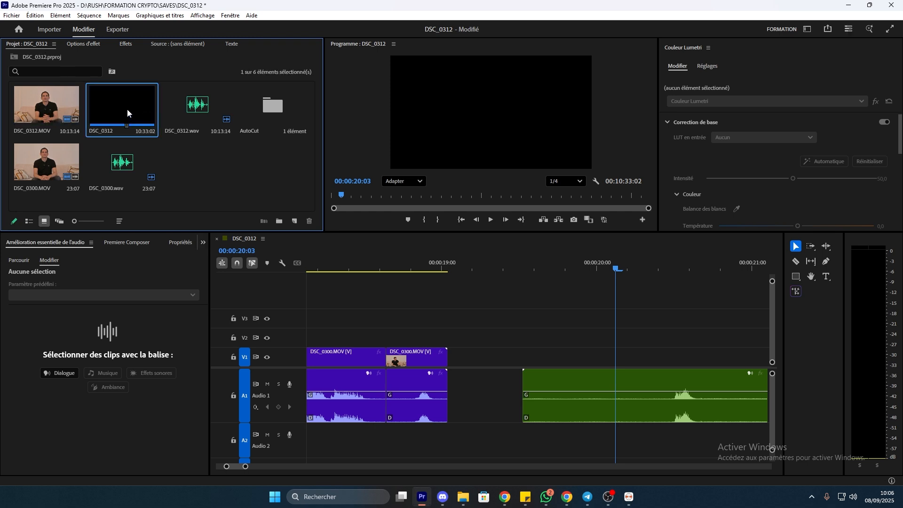
click(40, 164)
click(129, 114)
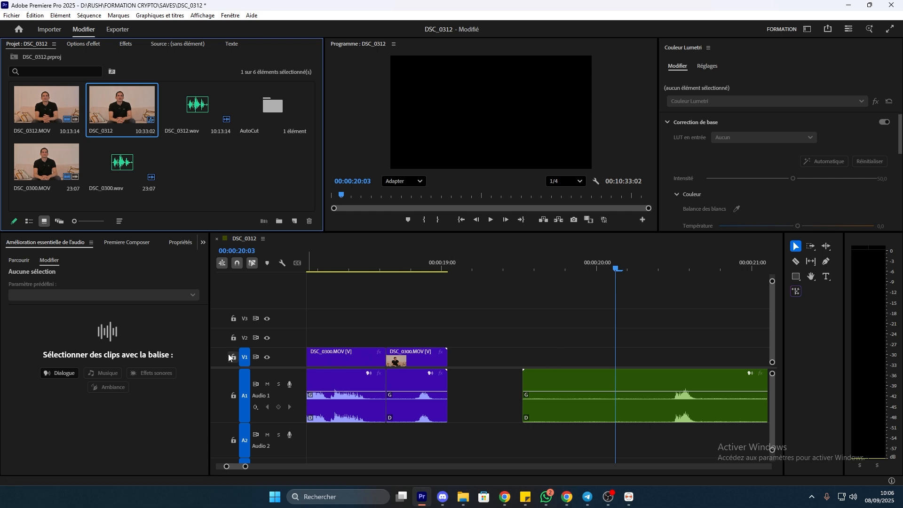
click(246, 358)
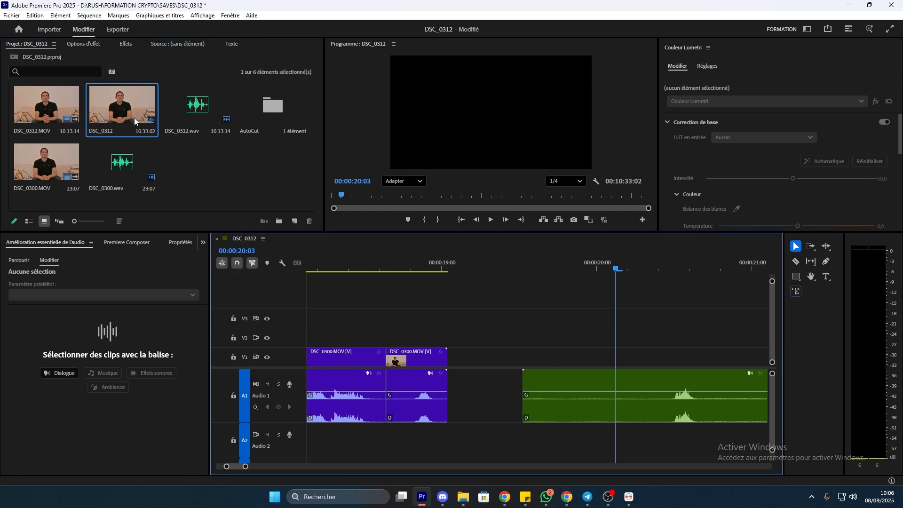
click(56, 112)
drag(44, 115, 593, 355)
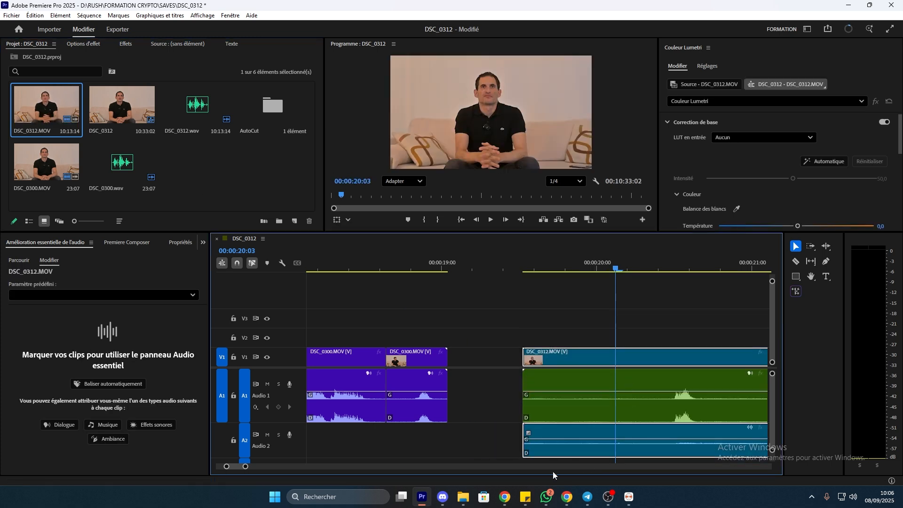
drag(245, 467, 608, 467)
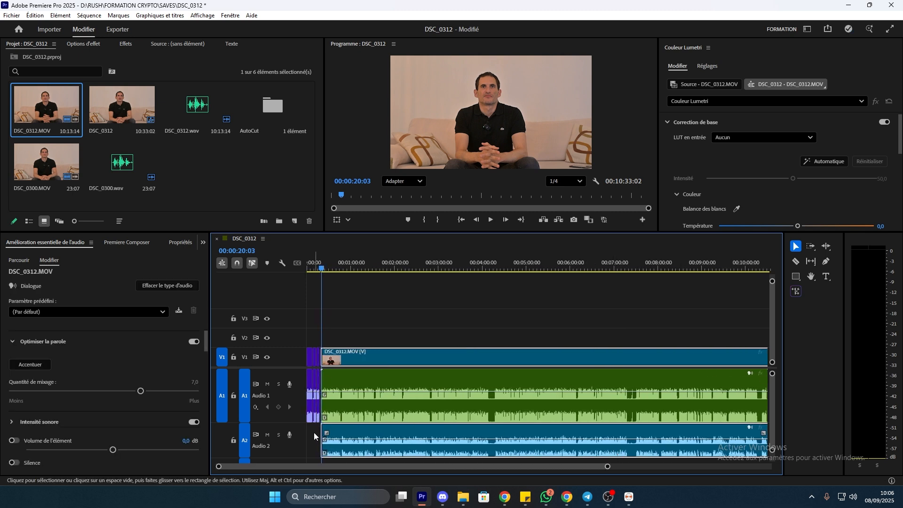
Delete audio track A2's camera sound and link the V1 video to the enhanced Audio 1 clip
right_click(301, 436)
click(358, 326)
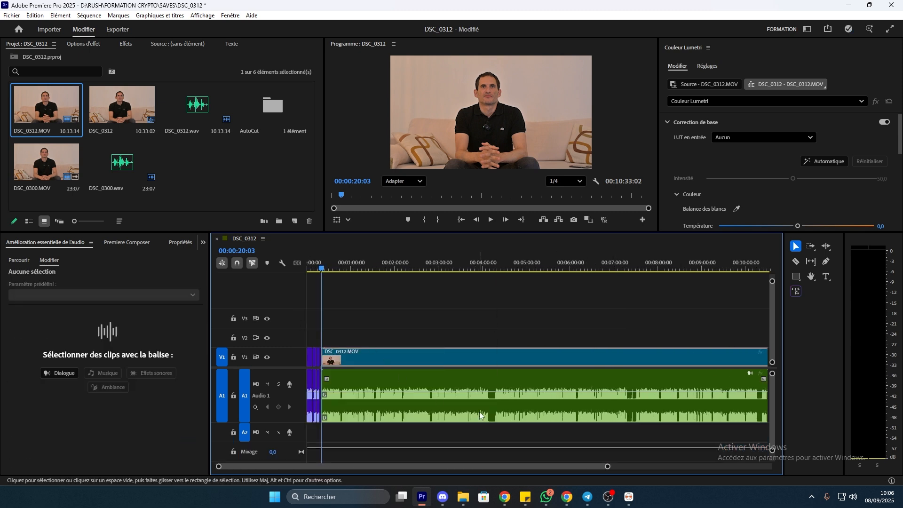
click(518, 434)
drag(547, 435, 471, 360)
right_click(472, 361)
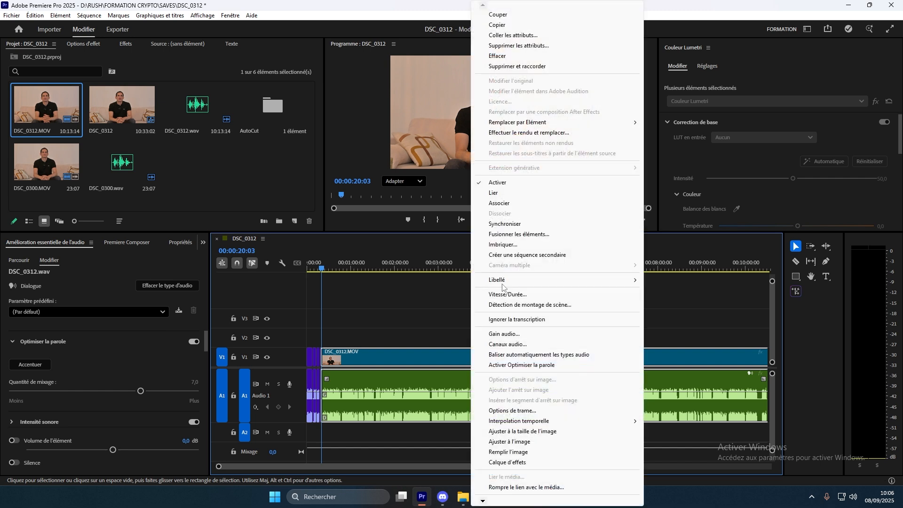
click(499, 193)
Label the linked DSC_0312 clips purple and shift them later in the sequence
right_click(480, 349)
mouse_move(514, 282)
click(717, 294)
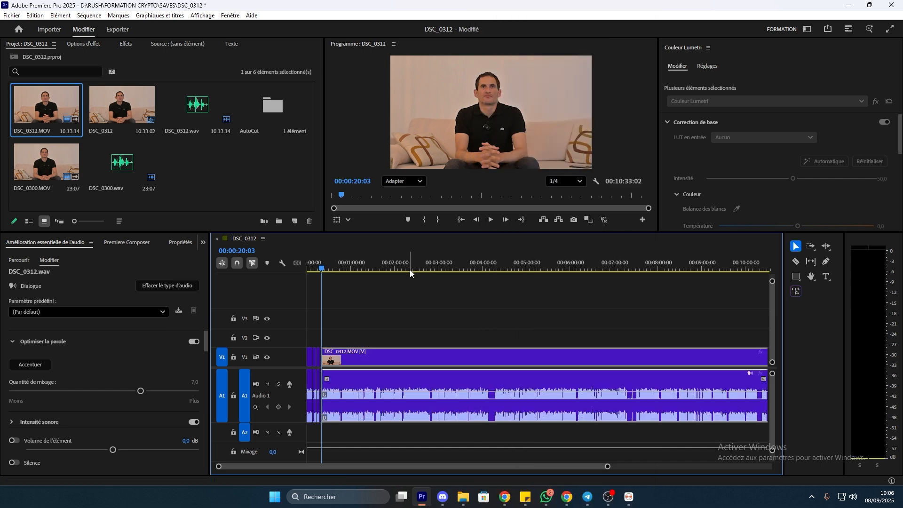
drag(413, 367, 446, 367)
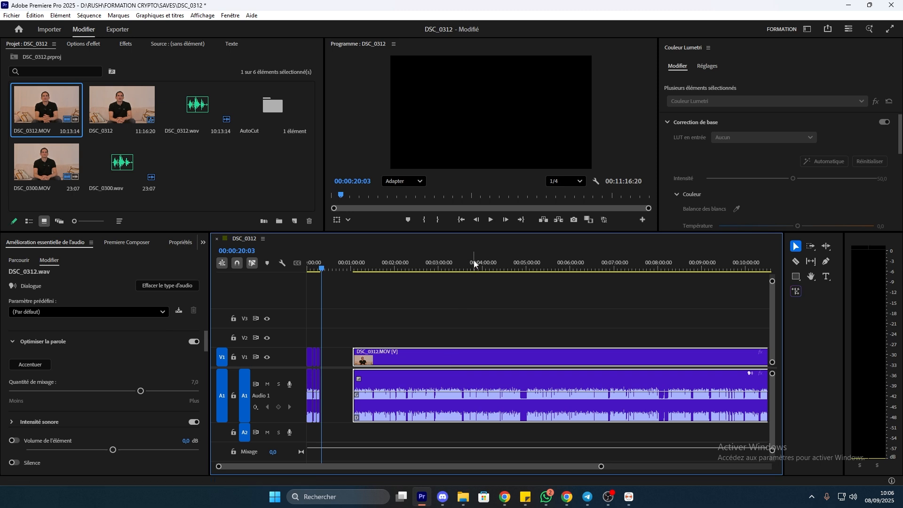
Razor-cut the clips at about 3:14 and delete the tail, ending them at 00:03:14:21
click(473, 261)
key(c)
click(449, 359)
key(v)
click(504, 356)
key(Delete)
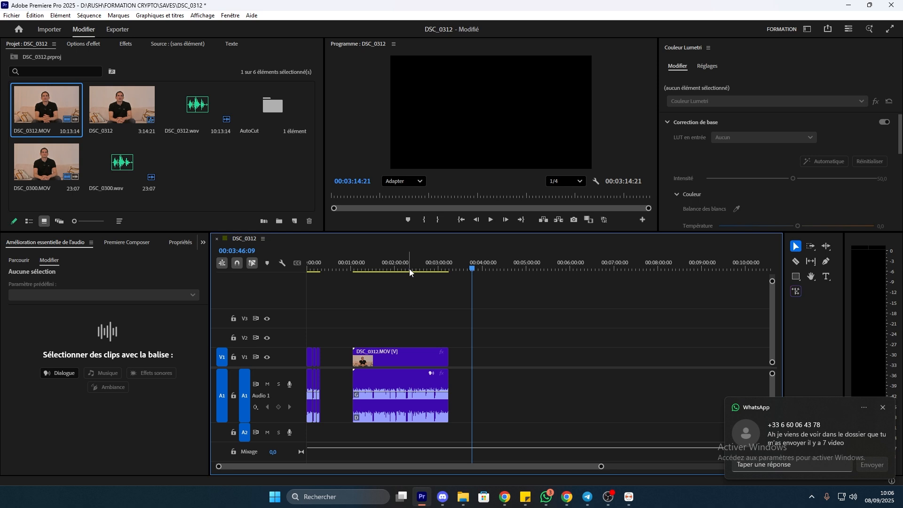
click(362, 268)
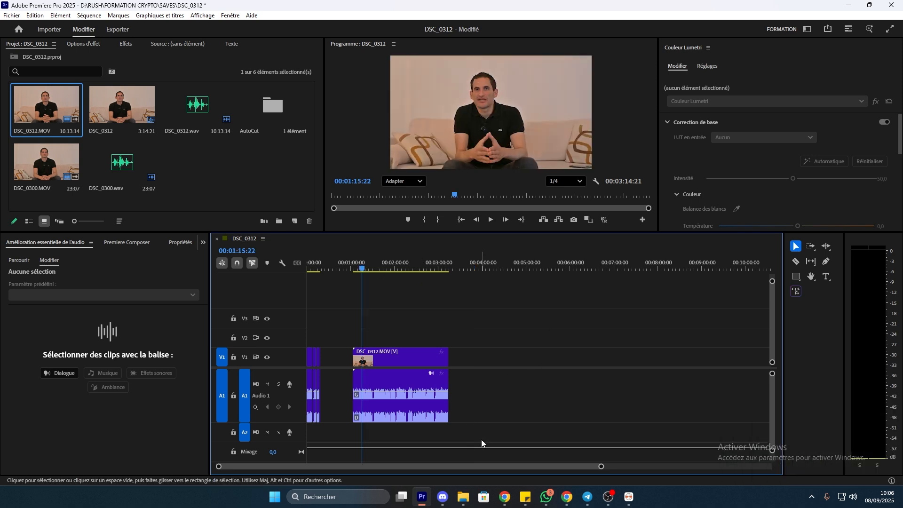
drag(601, 467, 338, 468)
Select the linked DSC_0312 clips and launch AutoCut from Fenêtre > Extensions
click(437, 265)
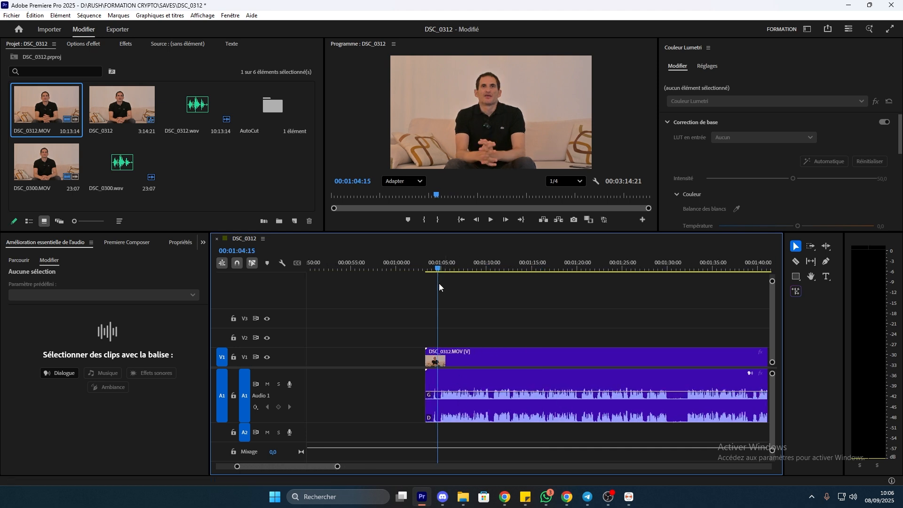
click(486, 358)
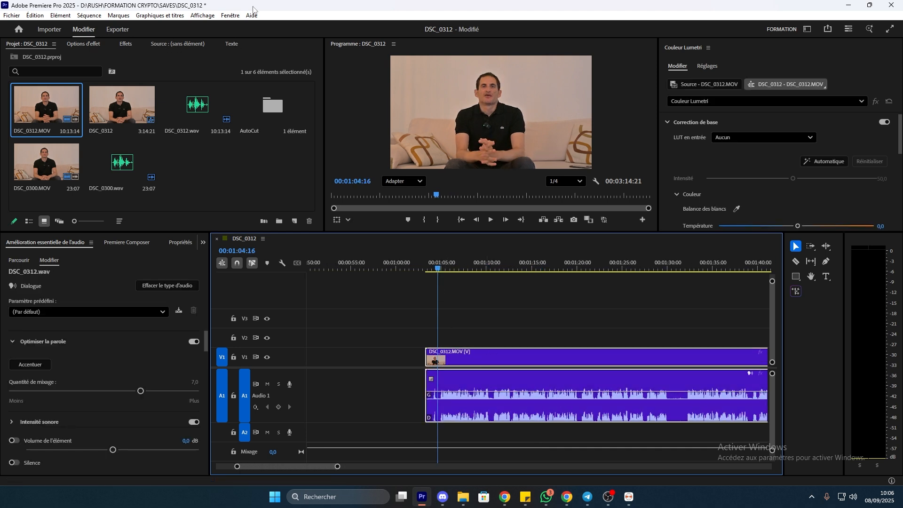
click(230, 15)
mouse_move(274, 51)
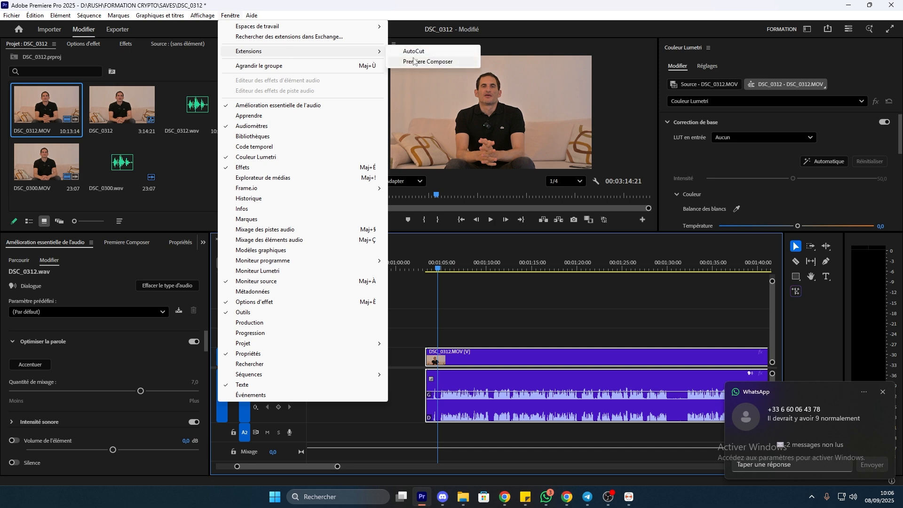
click(437, 52)
drag(902, 84, 373, 51)
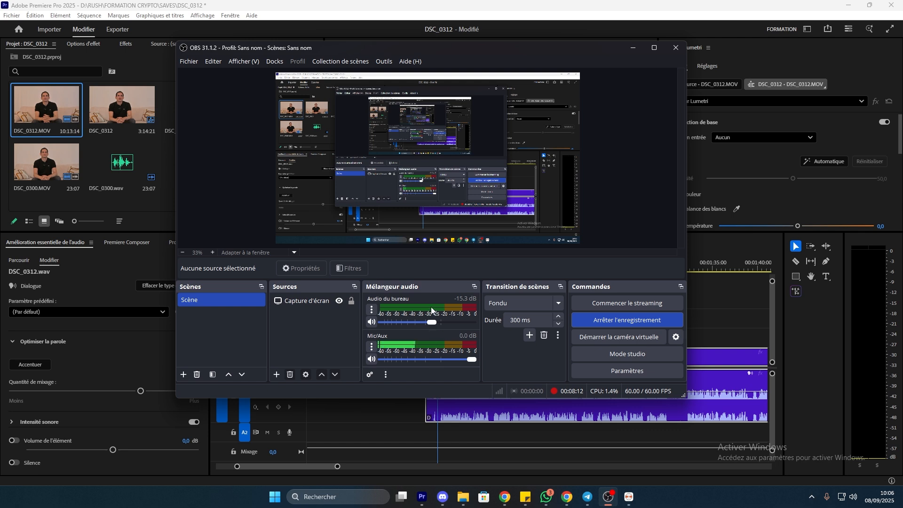
click(315, 301)
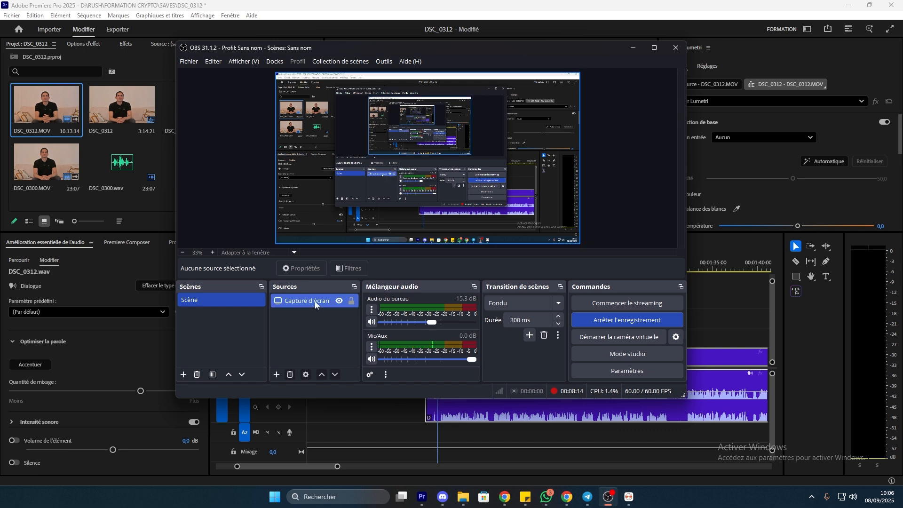
click(318, 322)
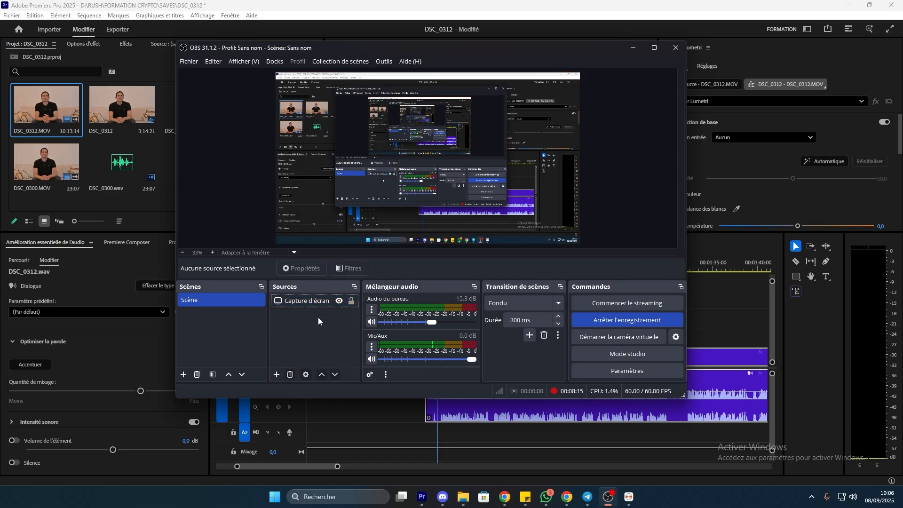
click(633, 48)
Run AutoCut Silences on Clips sélectionnés, validate sections, and cut the silences, leaving a 3:00:24 sequence
click(629, 497)
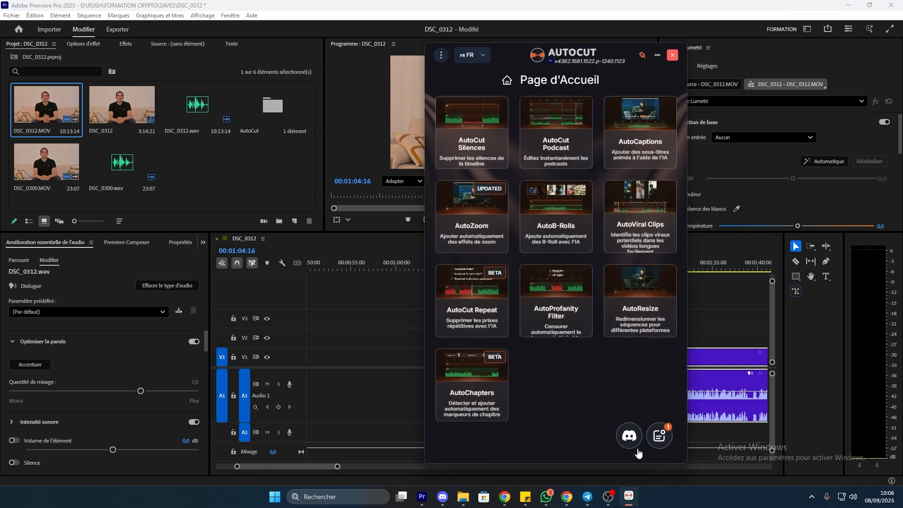
click(488, 151)
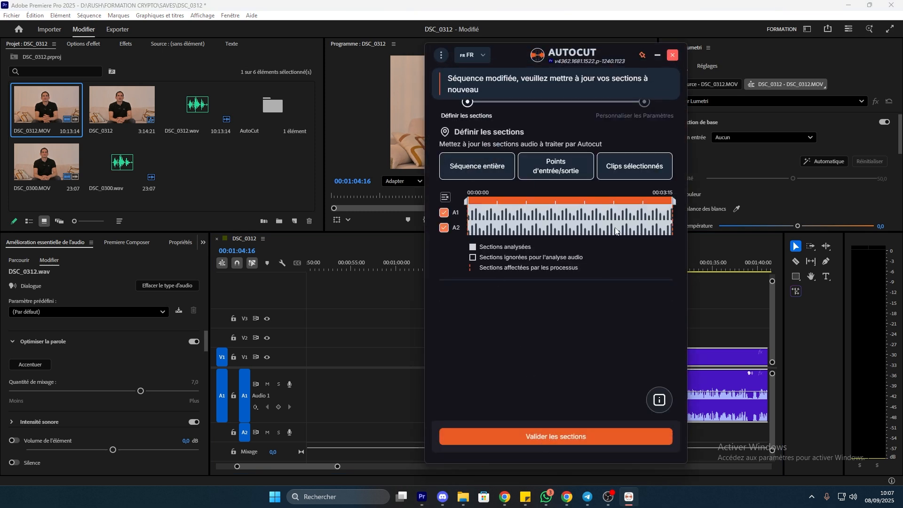
click(621, 172)
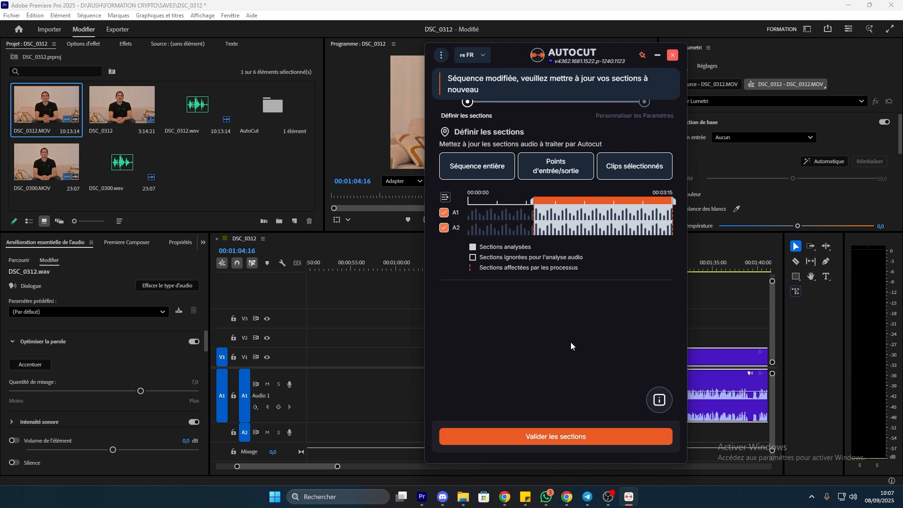
click(555, 436)
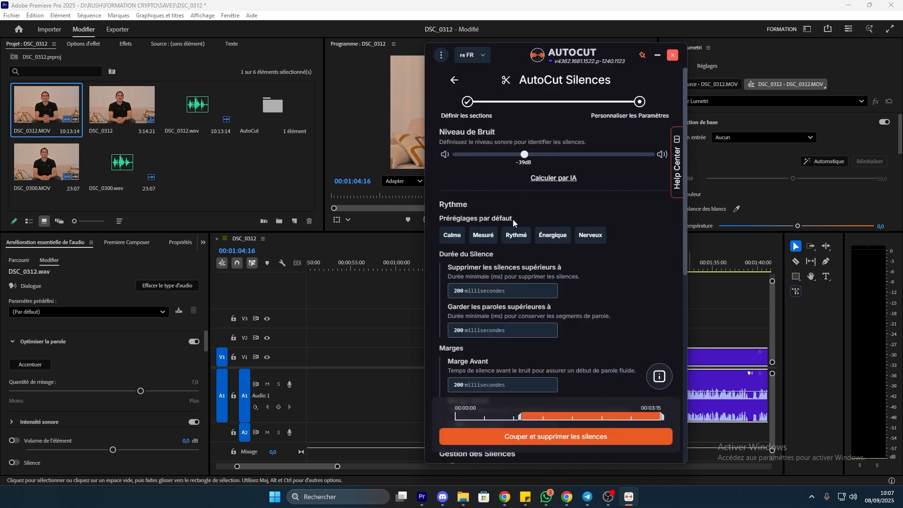
scroll(599, 309, down, 4)
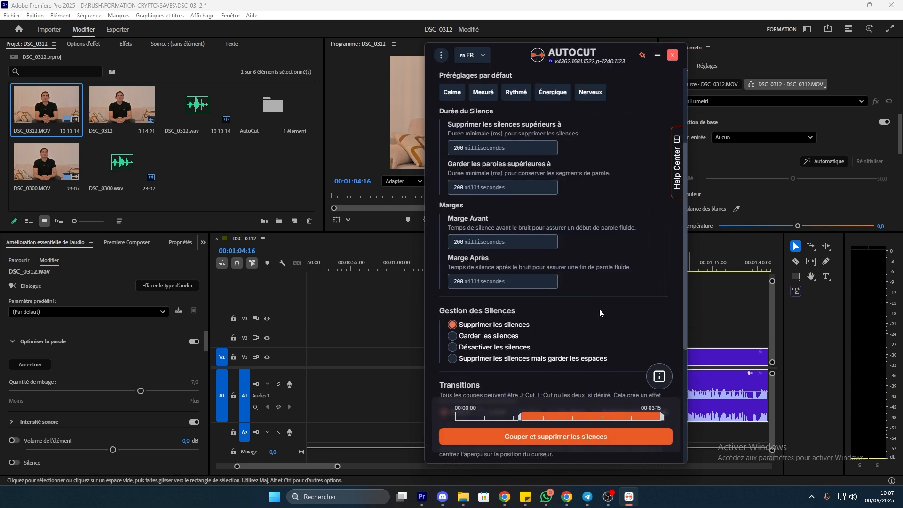
click(549, 436)
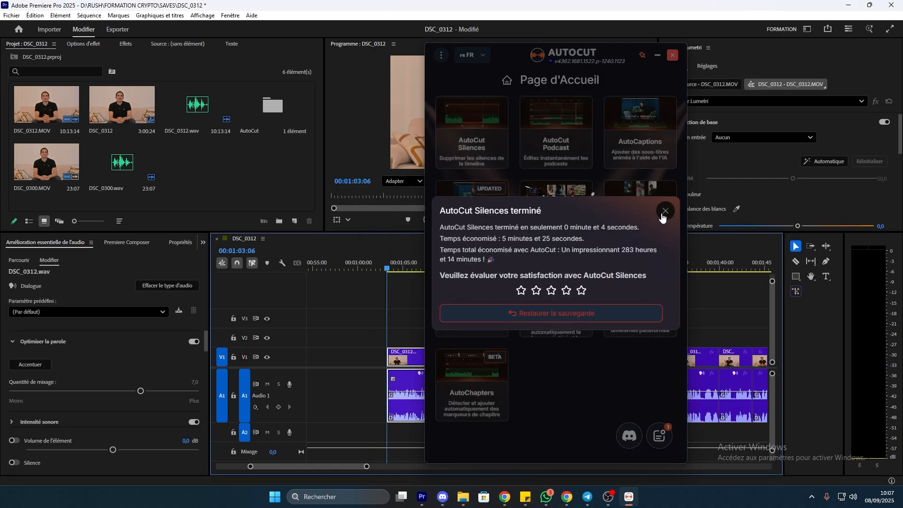
click(665, 210)
Zoom the timeline and play back the first AutoCut cut near 00:01:07
click(656, 56)
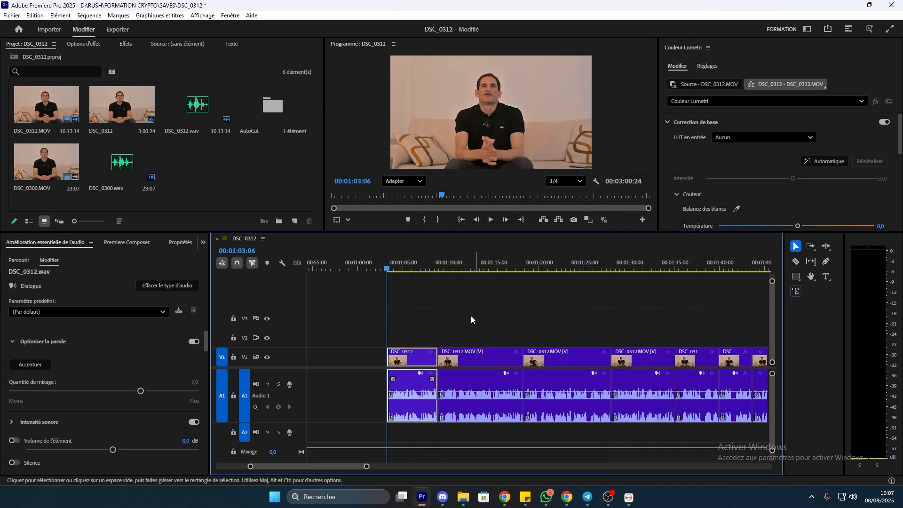
drag(366, 467, 524, 466)
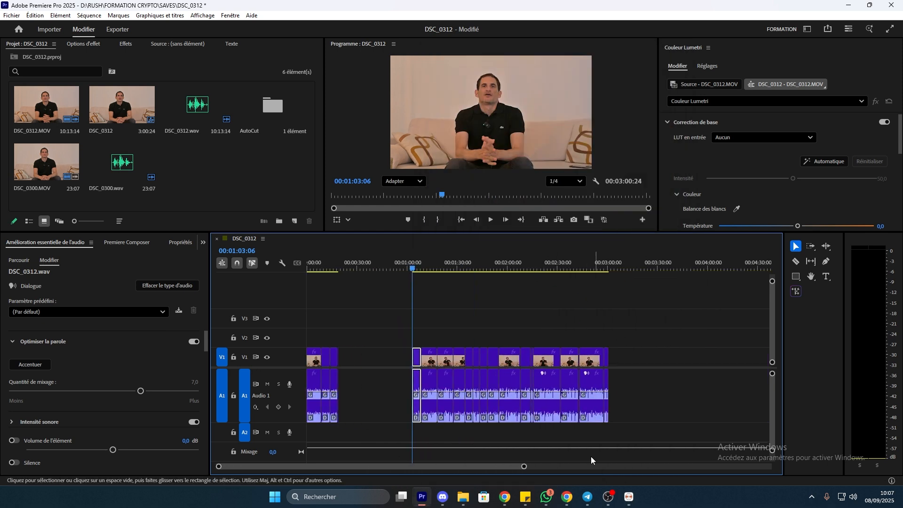
drag(525, 468, 402, 410)
key(space)
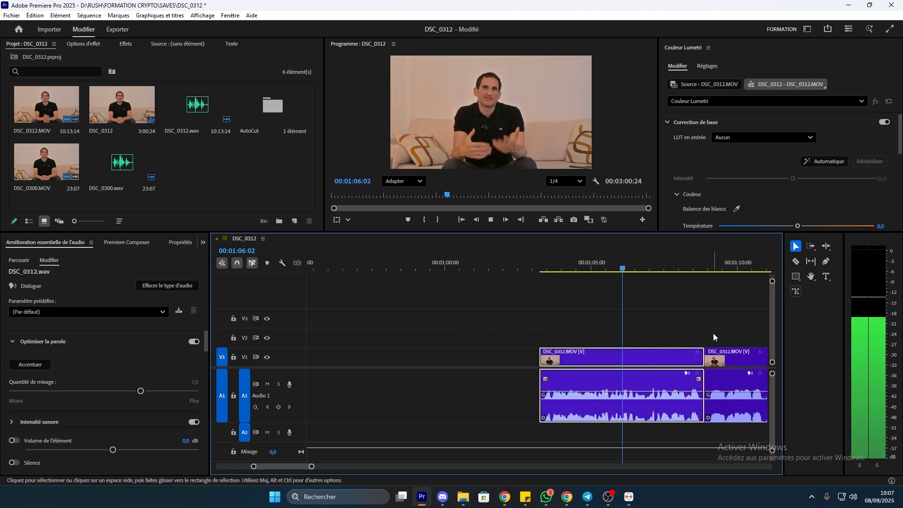
drag(312, 467, 288, 467)
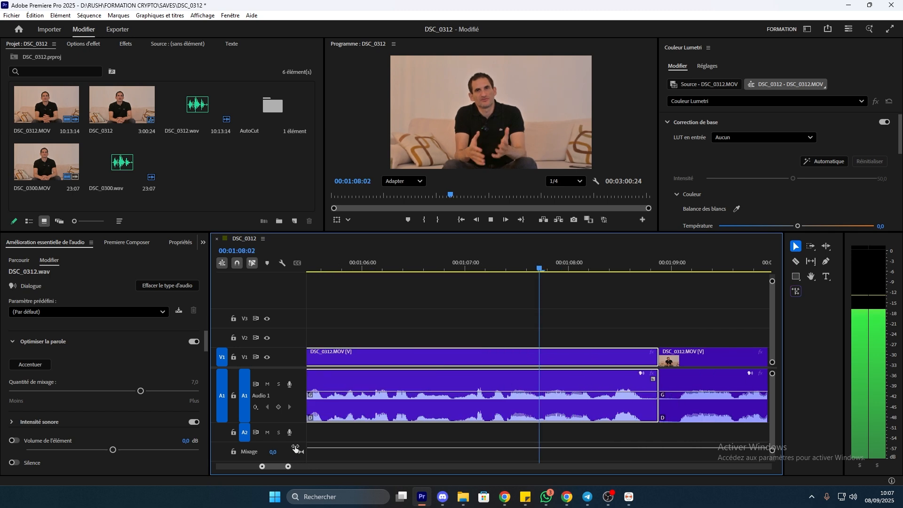
key(space)
drag(728, 268, 549, 342)
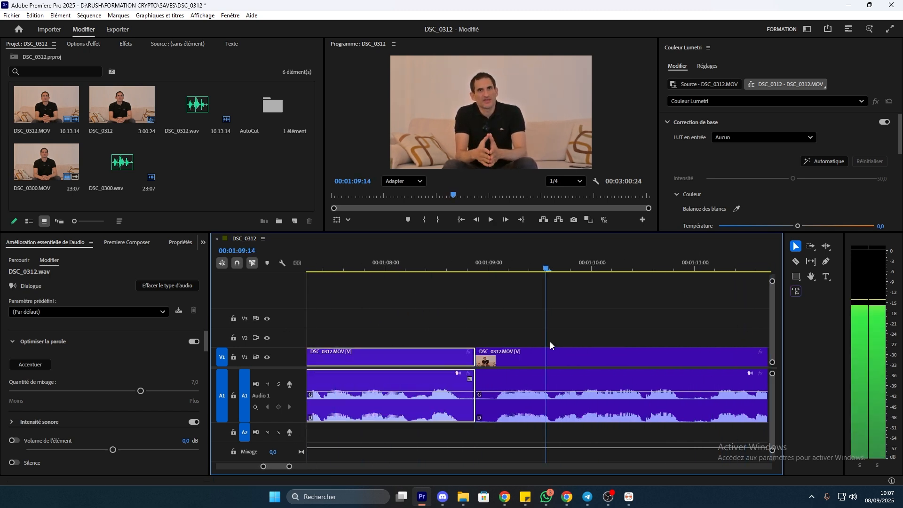
Enlarge the Audio 1 track, split the clip at about 00:01:09, and select the cut clips
drag(292, 422, 288, 438)
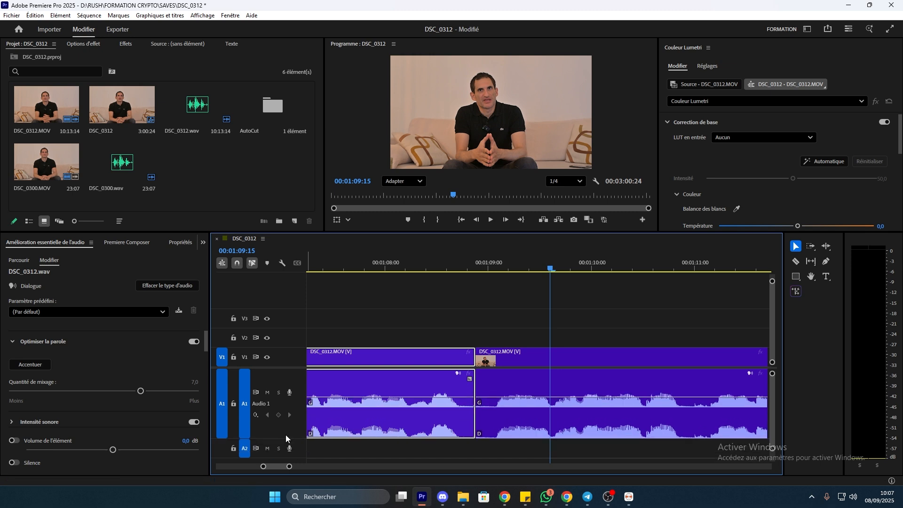
key(ctrl+k)
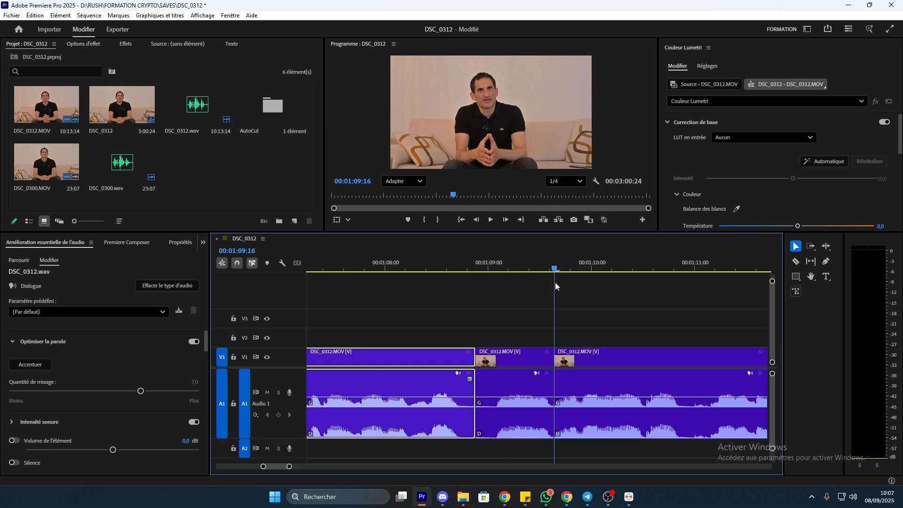
drag(556, 285, 511, 284)
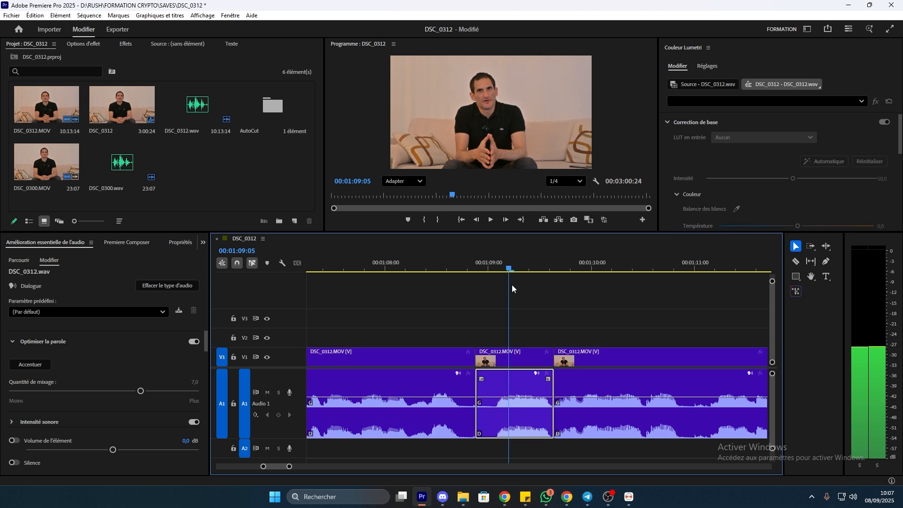
click(533, 292)
drag(713, 302, 412, 406)
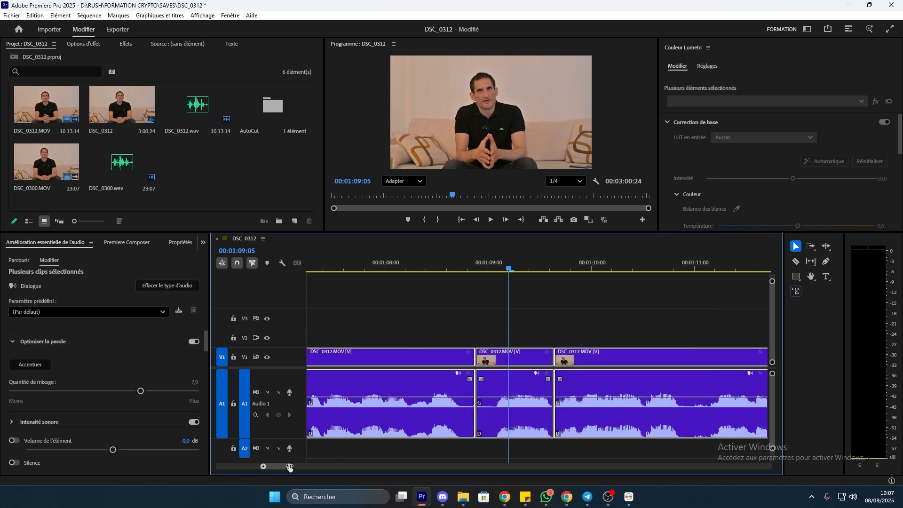
drag(289, 467, 520, 458)
drag(627, 439, 387, 332)
Target V1 and ripple delete the short clip after the first cut, bringing the sequence to 3:00:05
right_click(459, 357)
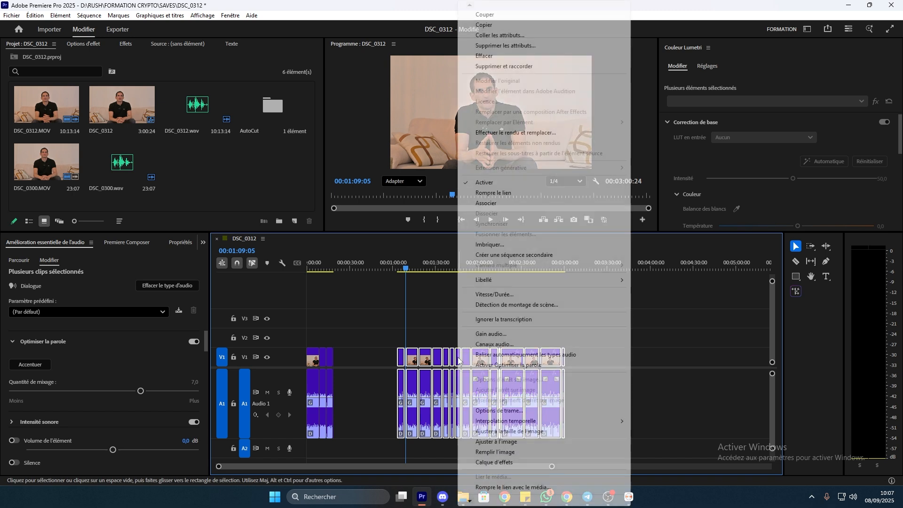
click(689, 374)
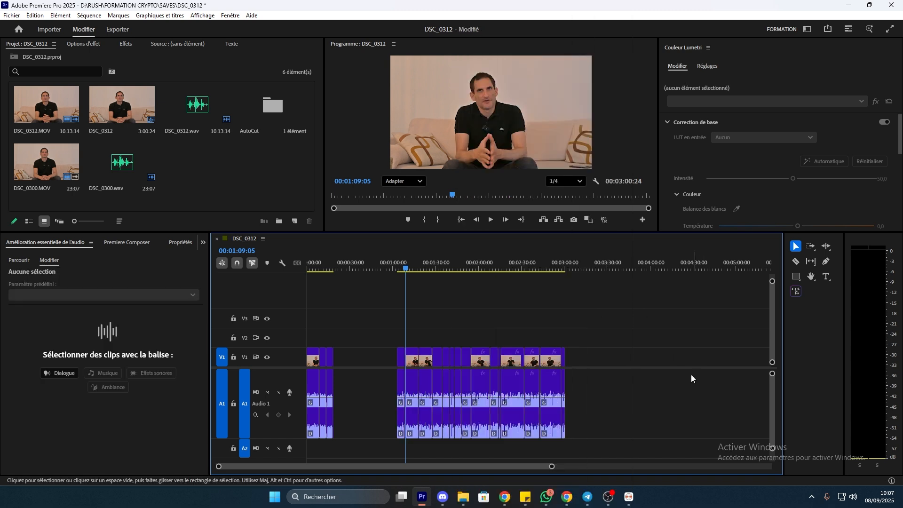
click(245, 358)
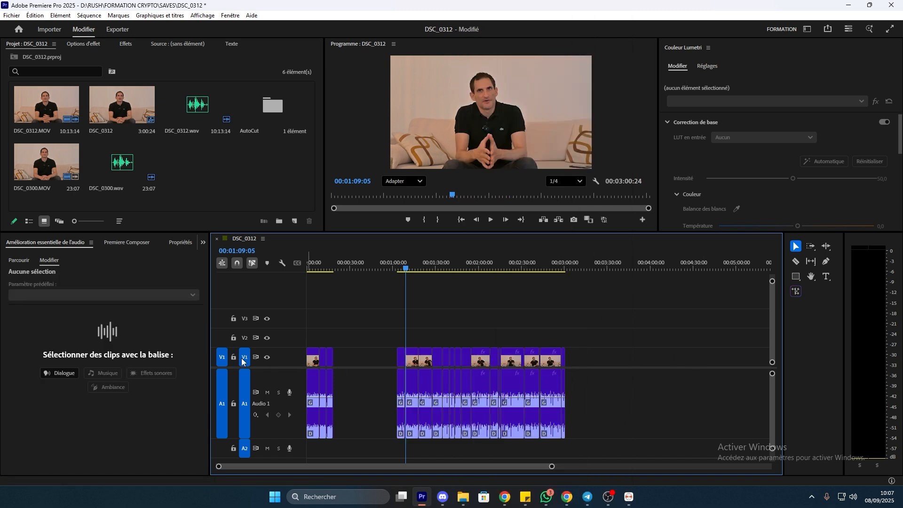
drag(548, 467, 396, 397)
key(d)
key(shift+Delete)
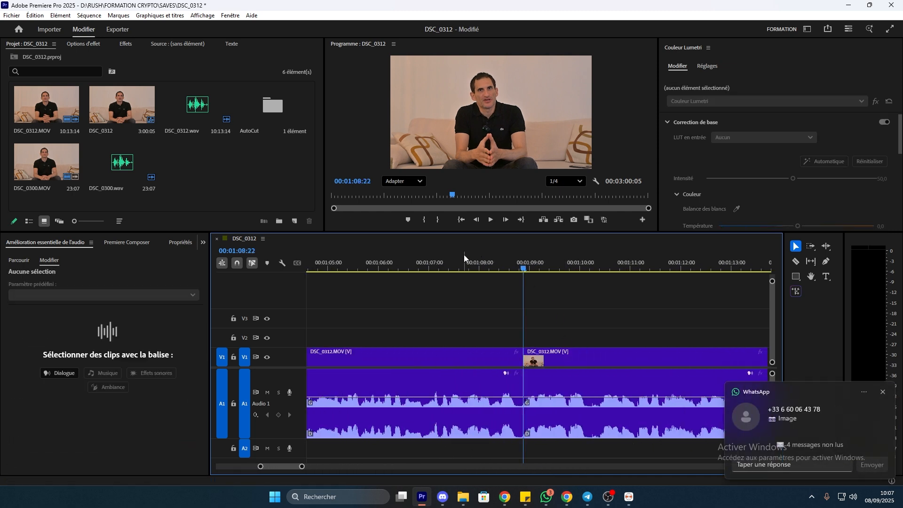
Replay from about 00:01:07 to check the edit, then scrub near 00:01:21
click(434, 264)
key(space)
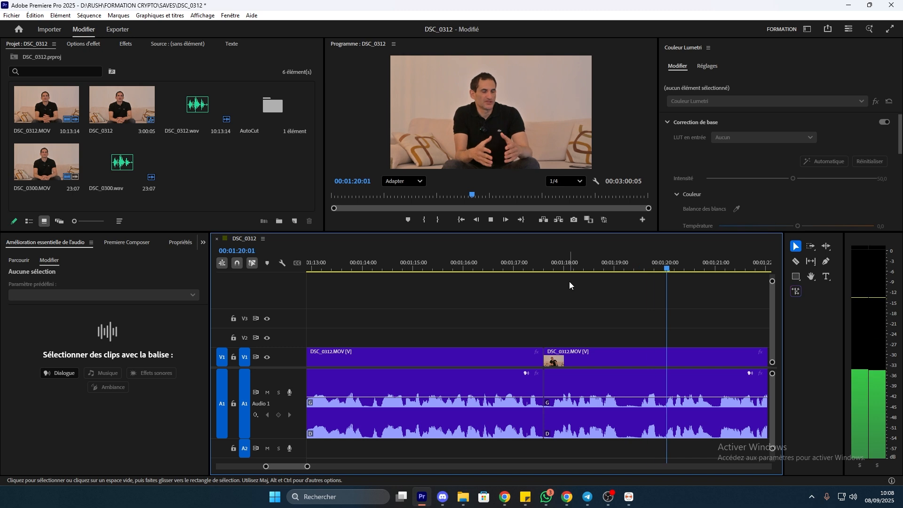
key(space)
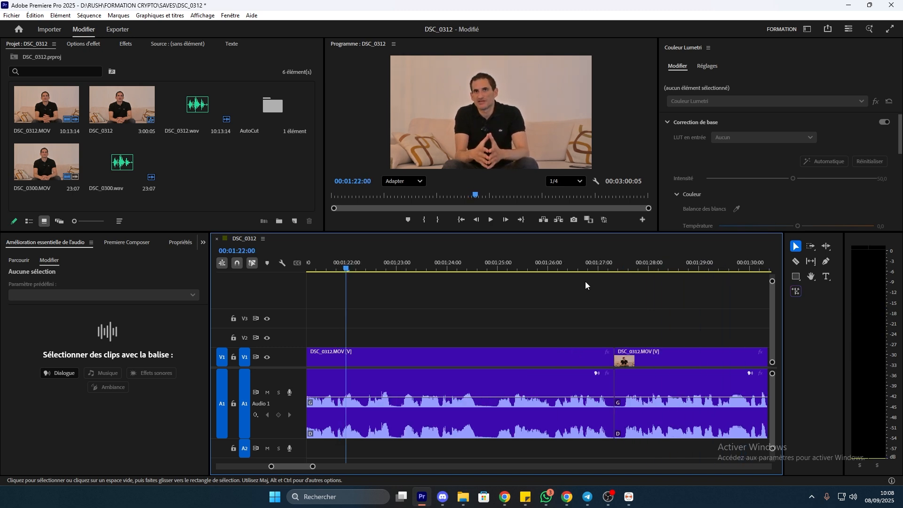
drag(316, 272, 369, 308)
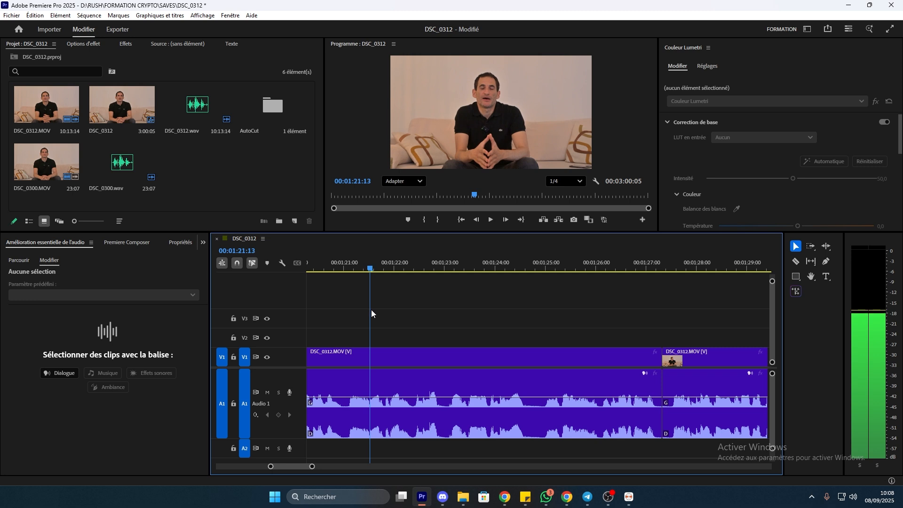
Try a cut near 00:01:21, review it, and undo it
drag(313, 467, 290, 467)
key(Right)
key(space)
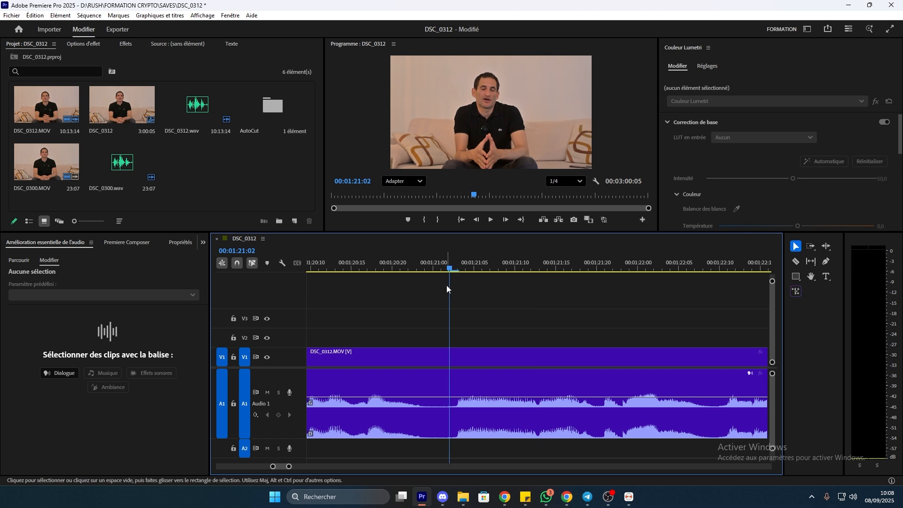
key(space)
drag(534, 261, 259, 290)
key(ctrl+k)
key(ctrl+k)
key(d)
key(shift+Delete)
key(space)
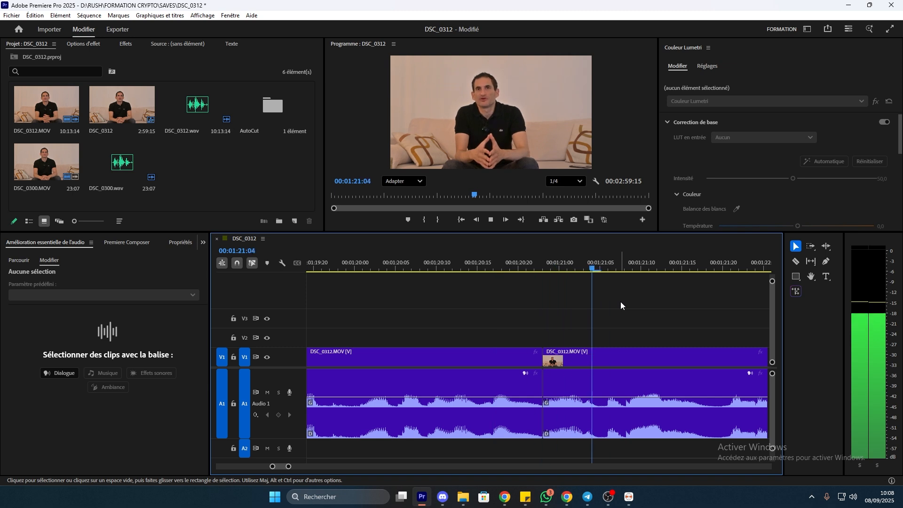
key(space)
key(ctrl+z)
key(ctrl+z)
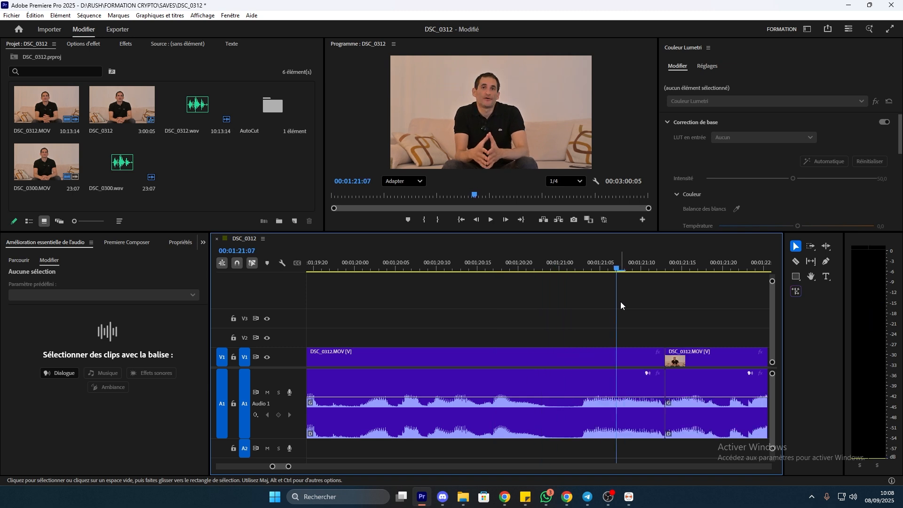
key(ctrl+z)
key(space)
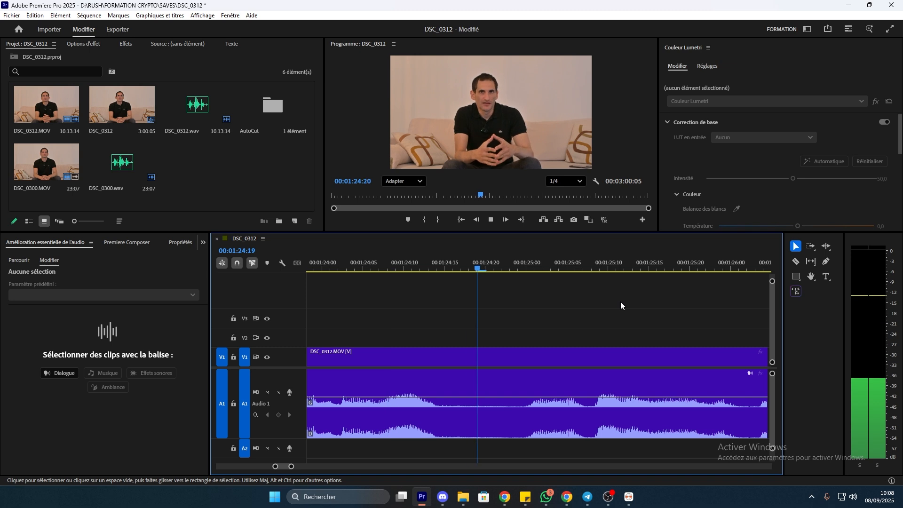
key(space)
Ripple delete the pause between 00:01:24:15 and 00:01:25:08 and replay the edit
drag(600, 269, 496, 286)
key(ctrl+k)
key(ctrl+k)
drag(445, 299, 282, 283)
key(d)
key(shift+Delete)
key(space)
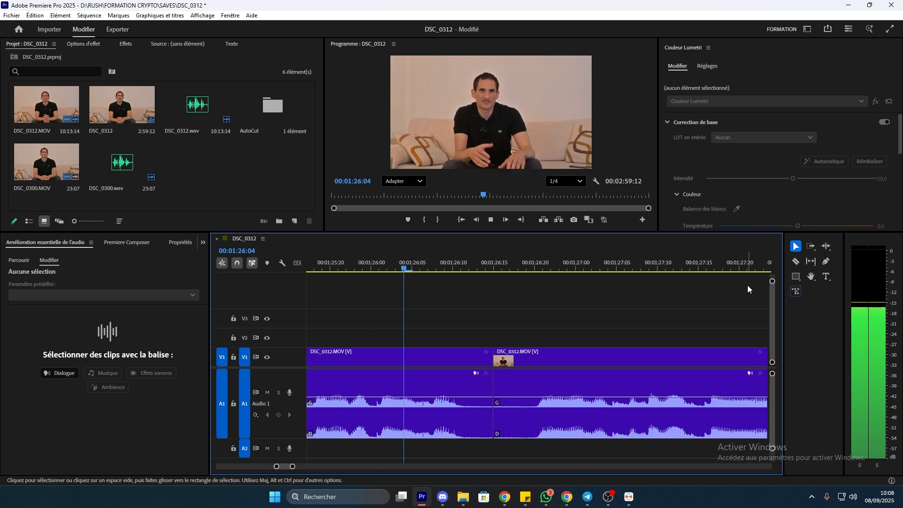
click(755, 269)
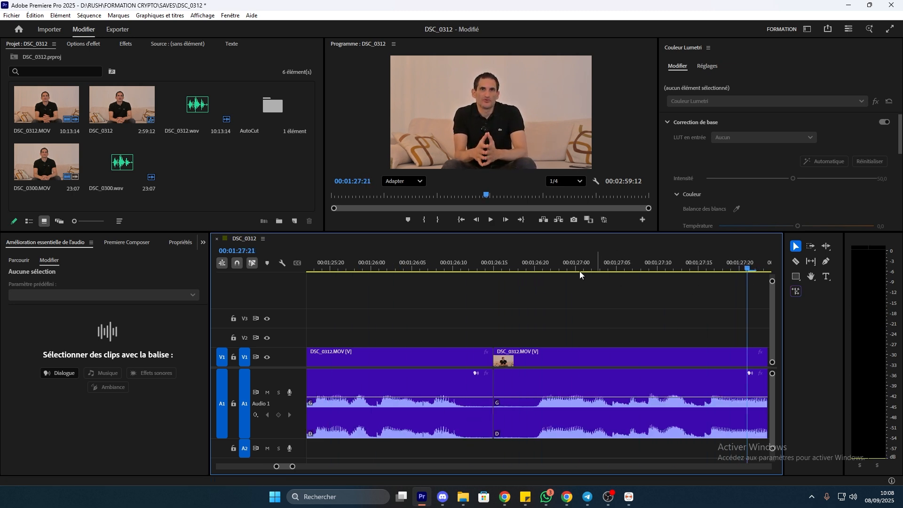
key(space)
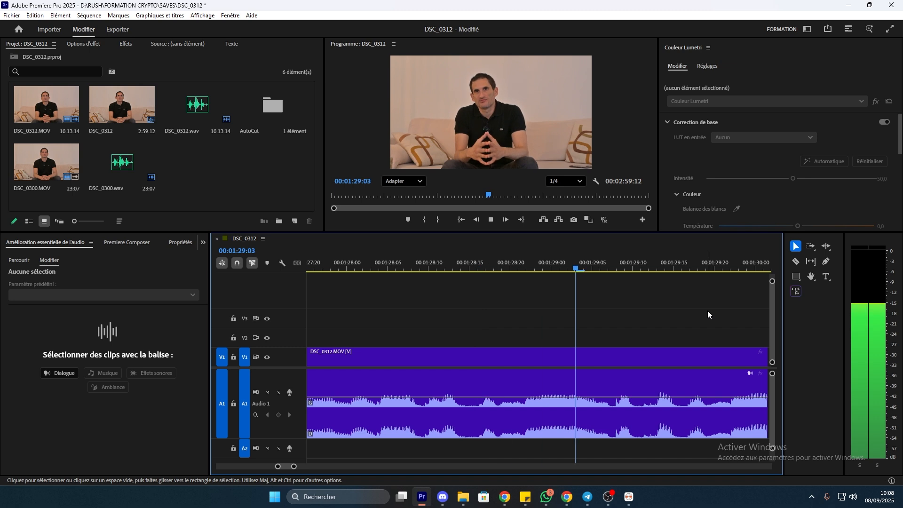